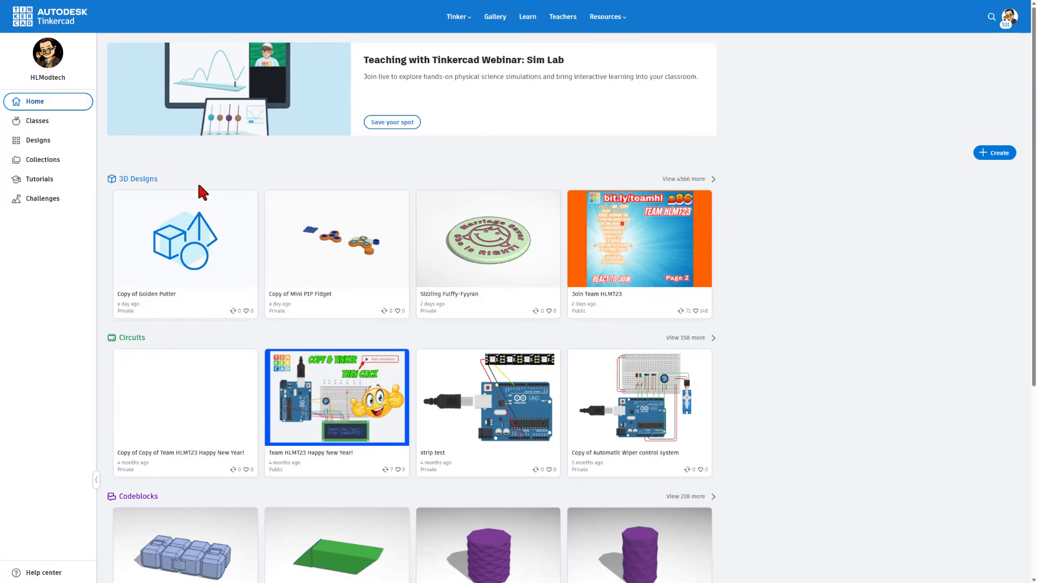
Step: Open the "Copy of Golden Putter" design for editing from the list of own designs
click(54, 142)
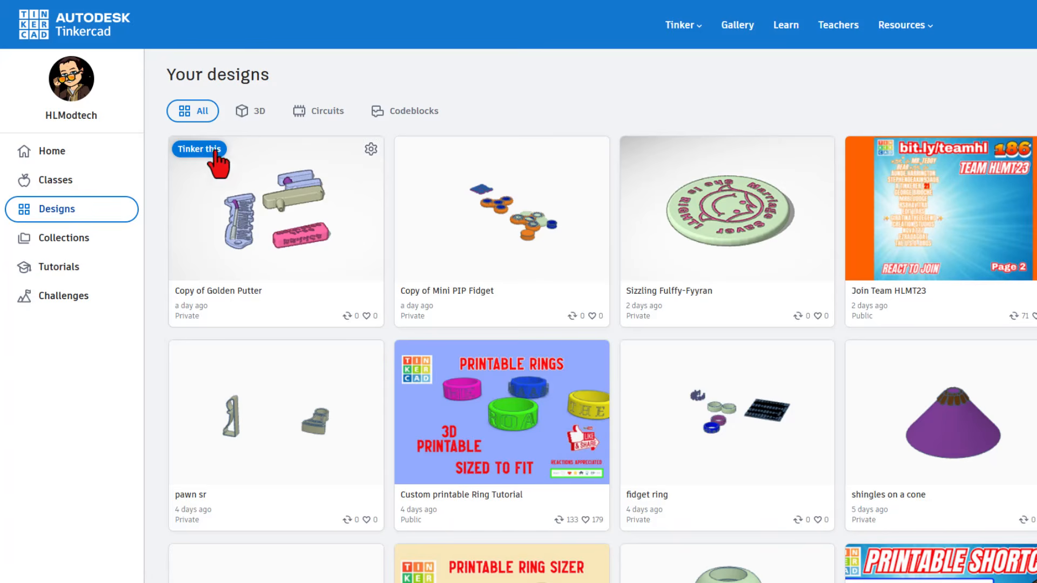
click(370, 148)
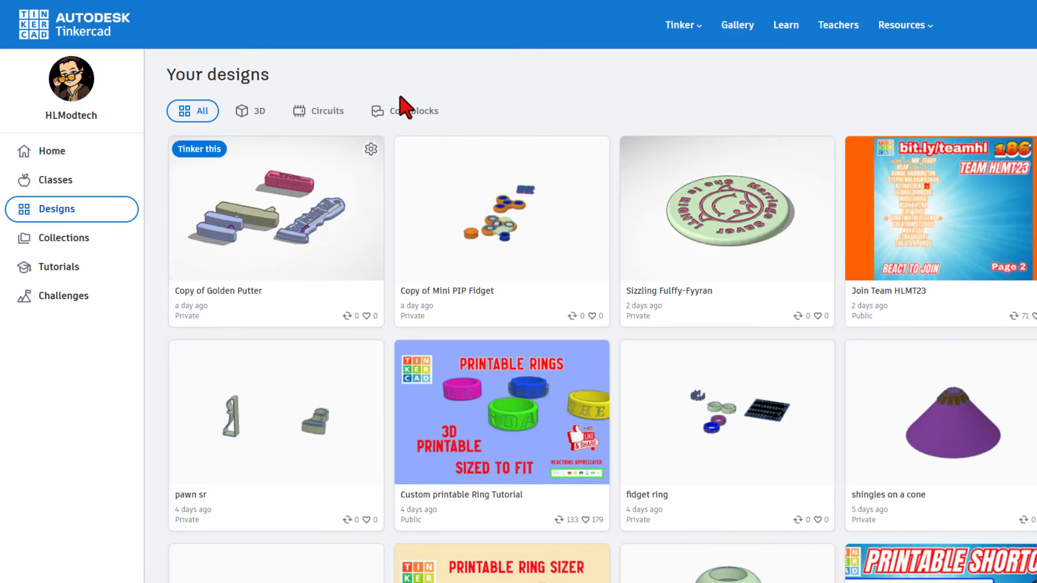
click(340, 131)
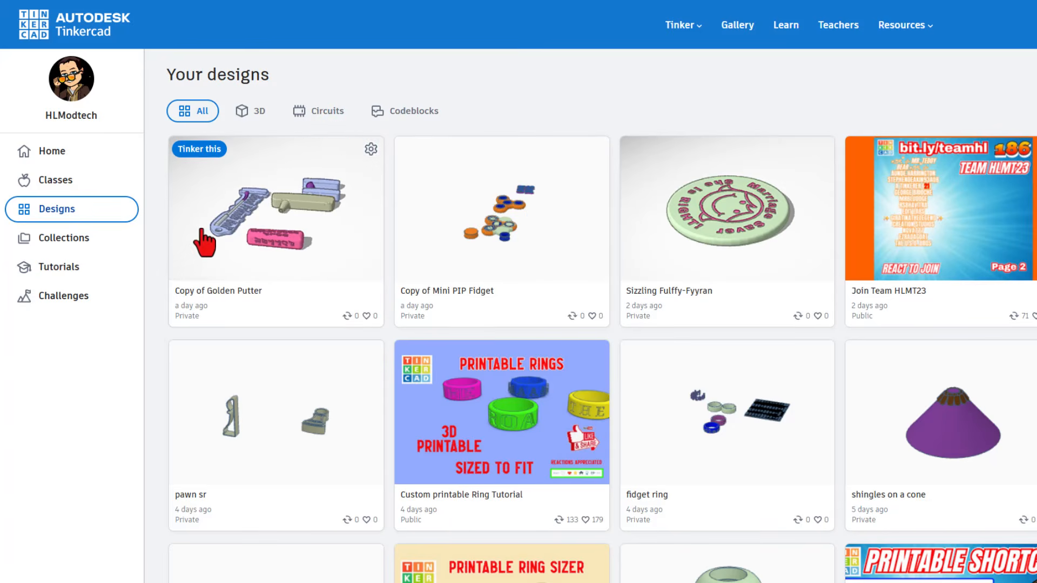
click(198, 148)
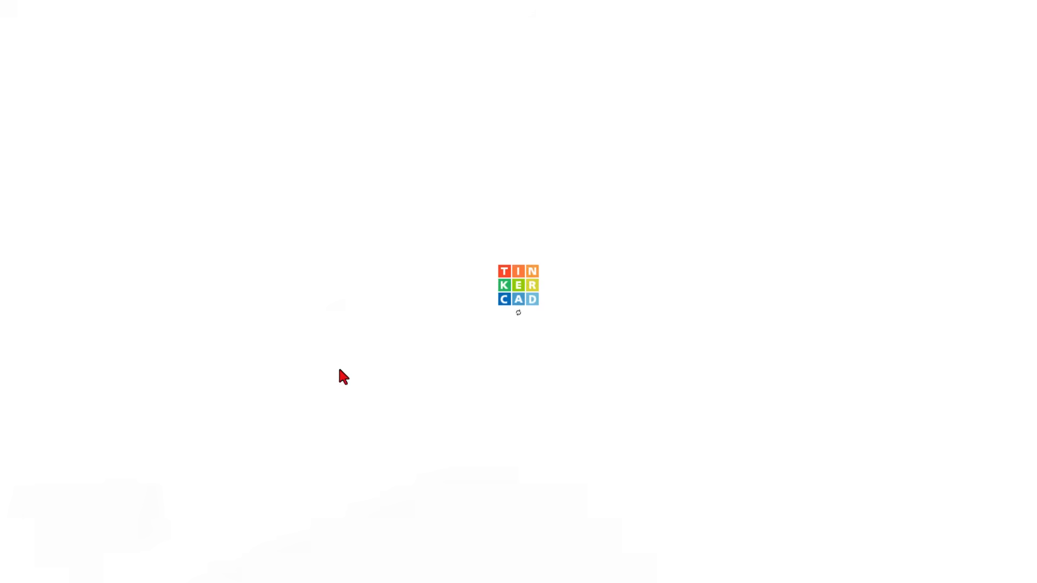
Step: Examine the putter heads, the lettered block and the Good Friends Golf tag on the workplane from several angles
right_drag(433, 294, 500, 338)
right_drag(508, 380, 634, 218)
mouse_move(579, 300)
right_down()
mouse_move(618, 371)
mouse_move(627, 364)
mouse_move(579, 296)
right_up()
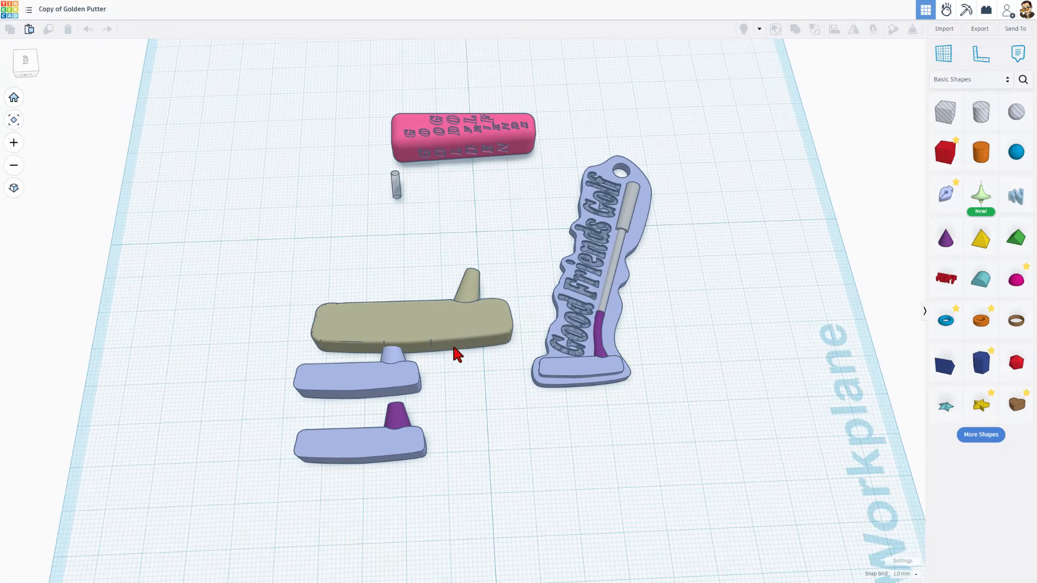
right_drag(456, 353, 439, 398)
scroll(370, 416, up, 3)
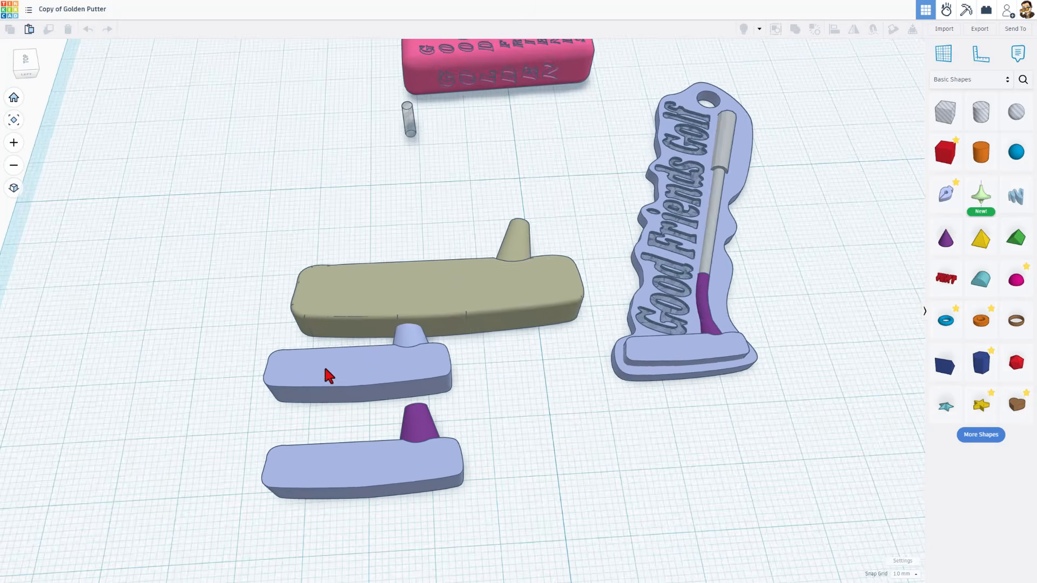
right_drag(324, 370, 350, 265)
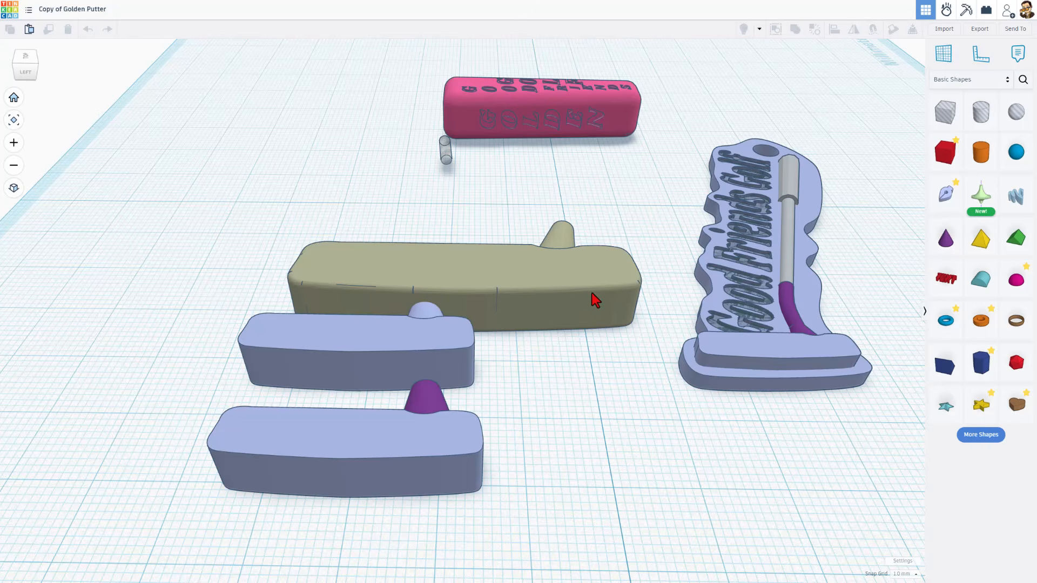
mouse_move(594, 299)
right_down()
mouse_move(525, 309)
mouse_move(523, 278)
mouse_move(537, 340)
mouse_move(578, 358)
mouse_move(571, 363)
right_up()
click(329, 426)
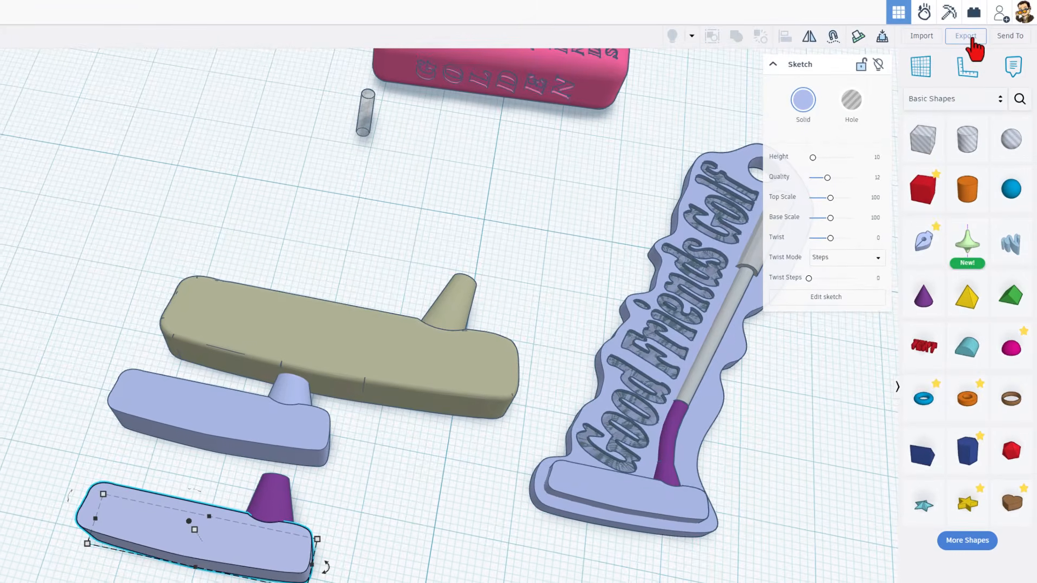
click(982, 30)
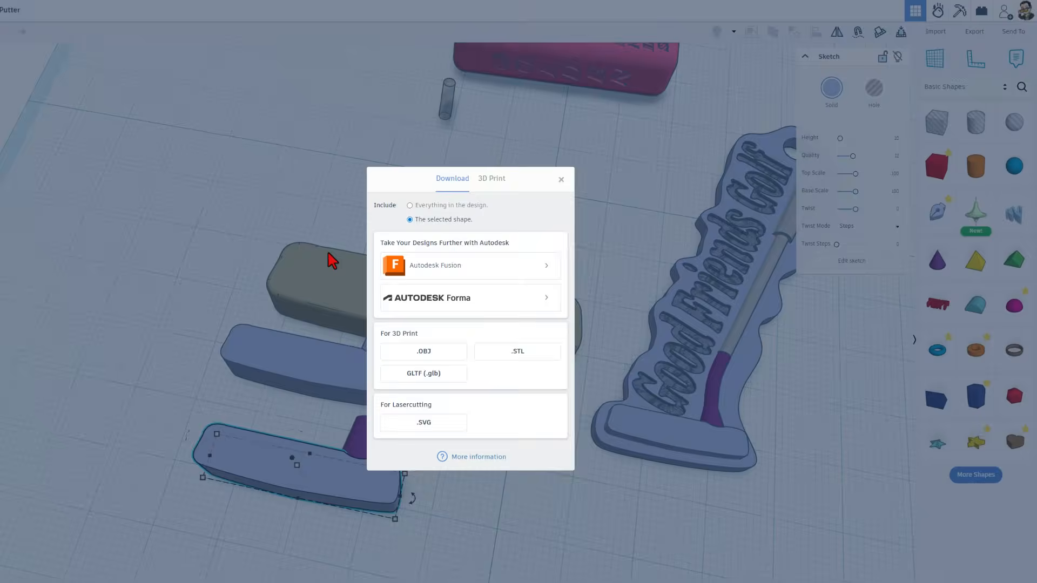
click(73, 458)
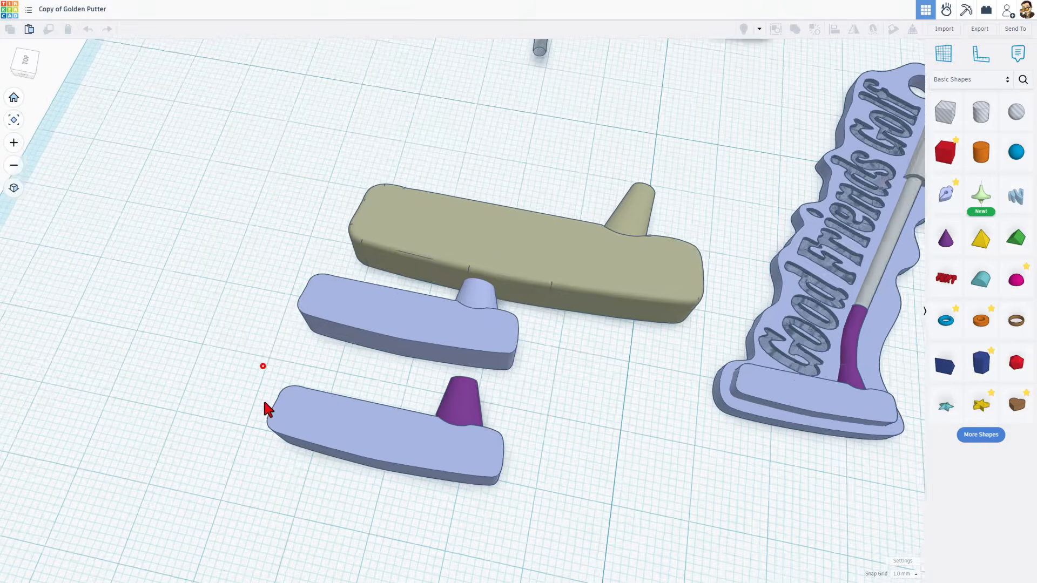
Step: Select the front blue putter-head sketch beneath the purple cone and open its export options
right_drag(265, 402, 278, 404)
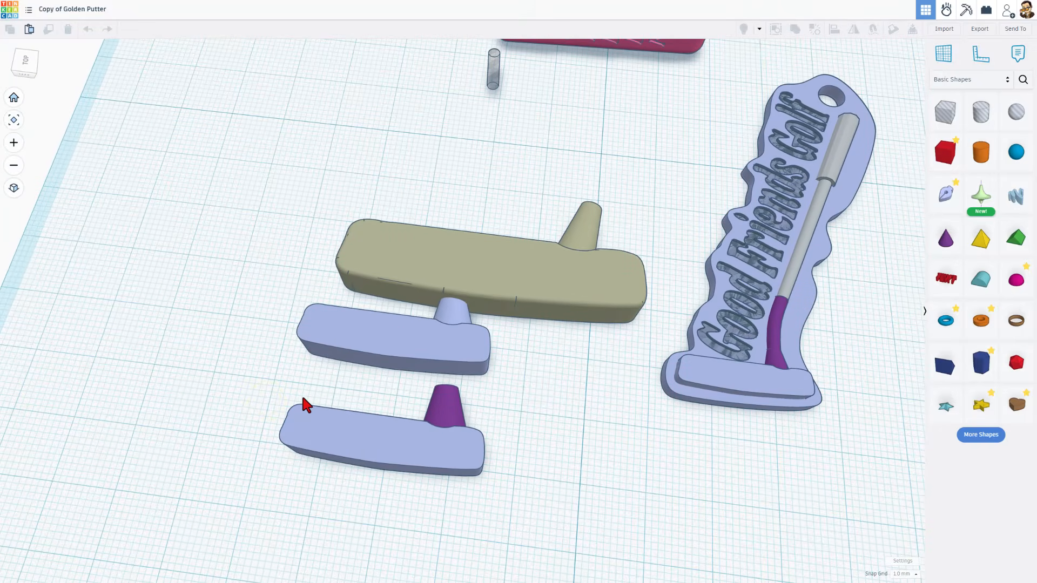
click(344, 352)
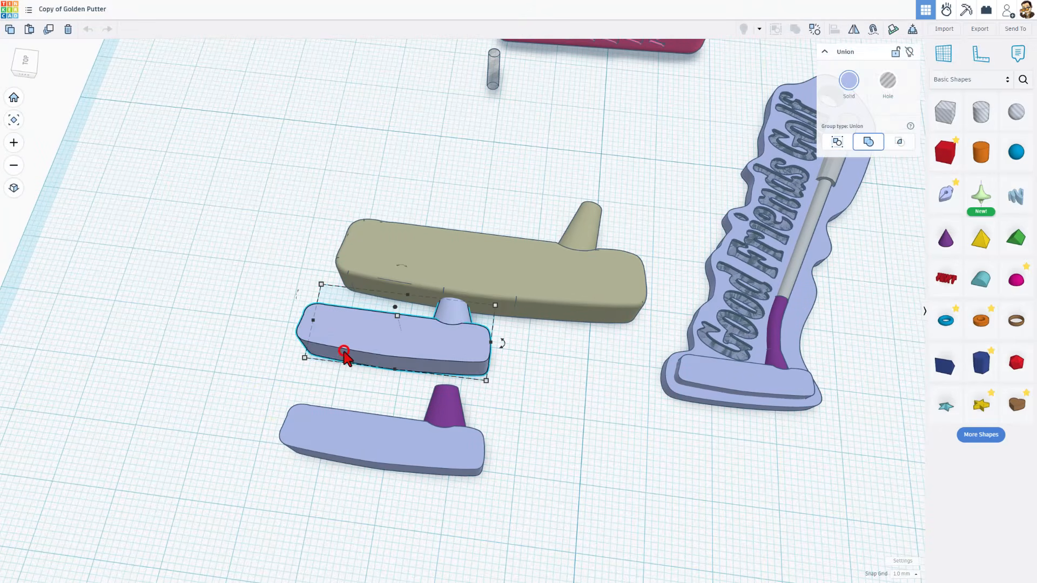
click(347, 435)
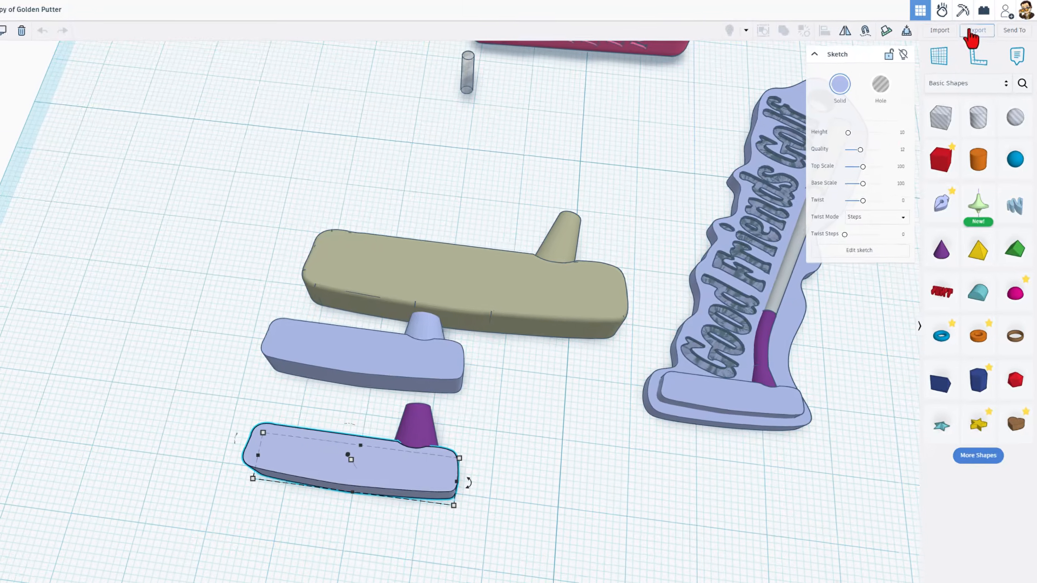
click(972, 31)
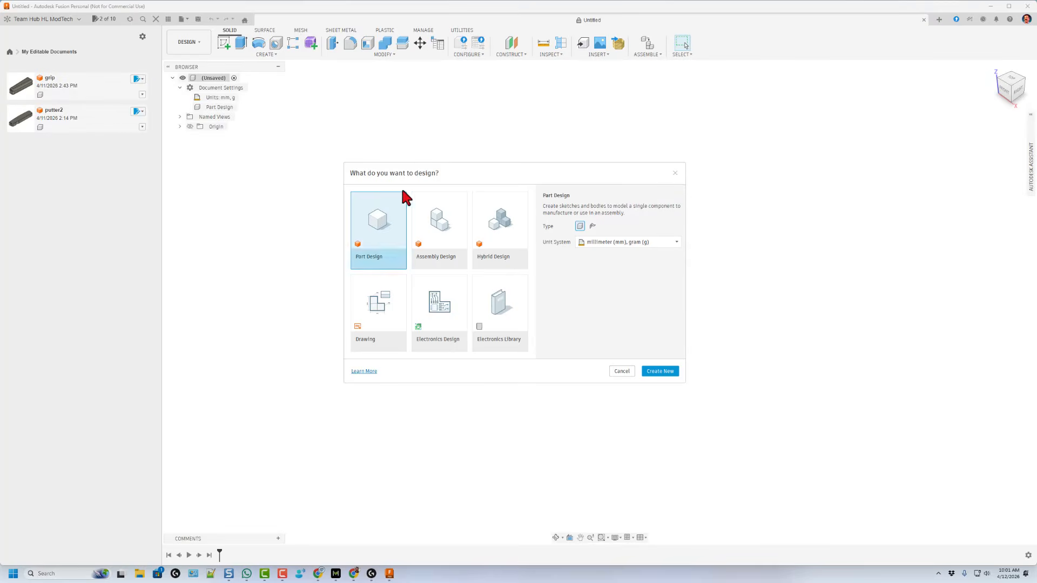
Step: Switch to Autodesk Fusion, create a new Part Design in millimeters and grams, and bring up the insert commands
click(656, 374)
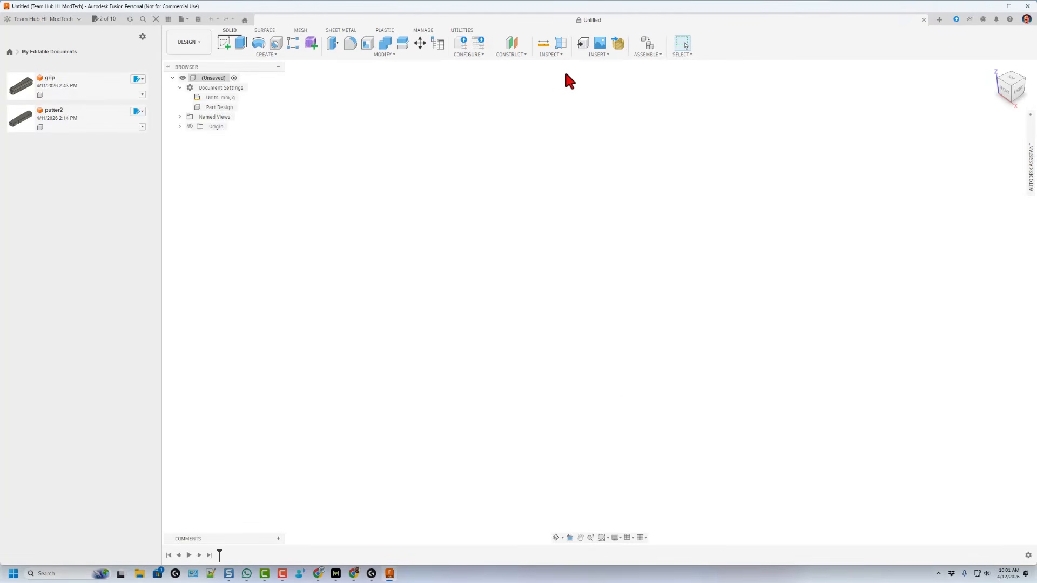
click(598, 54)
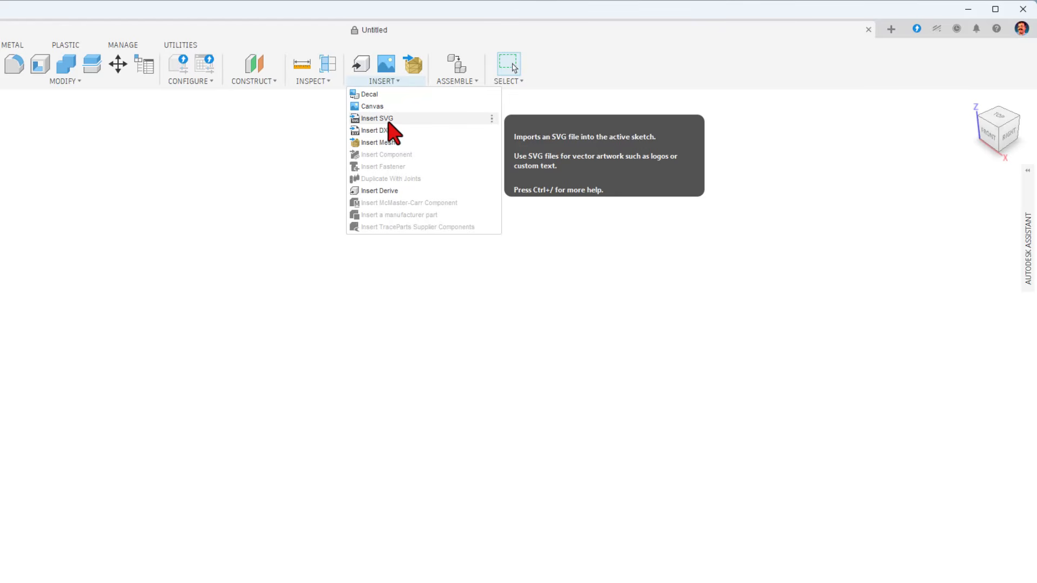
click(98, 225)
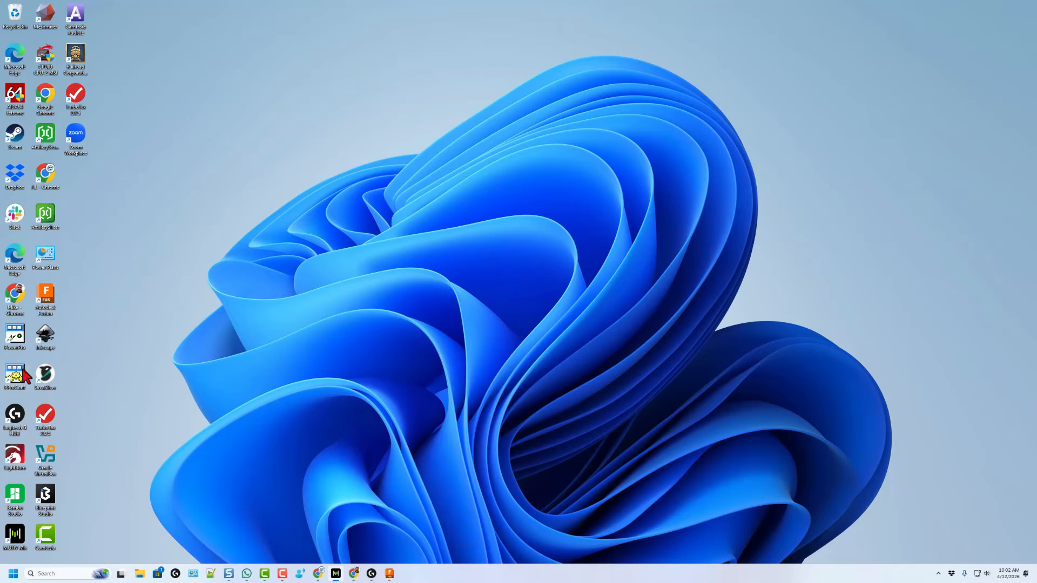
Step: Start Inkscape and open the file putter shapea.svg from the 3dmodeling folder
double_click(48, 339)
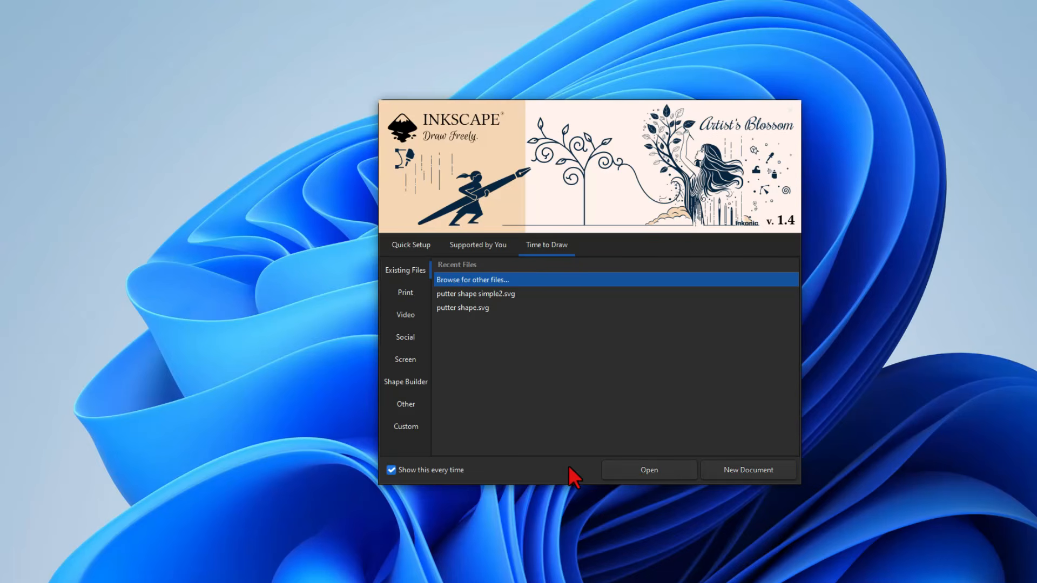
click(638, 472)
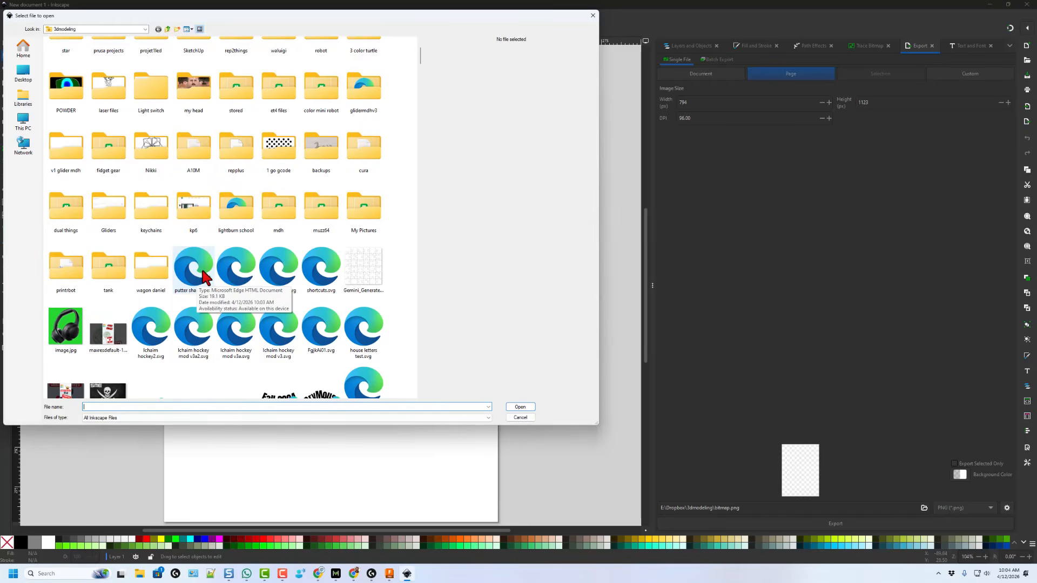
click(204, 277)
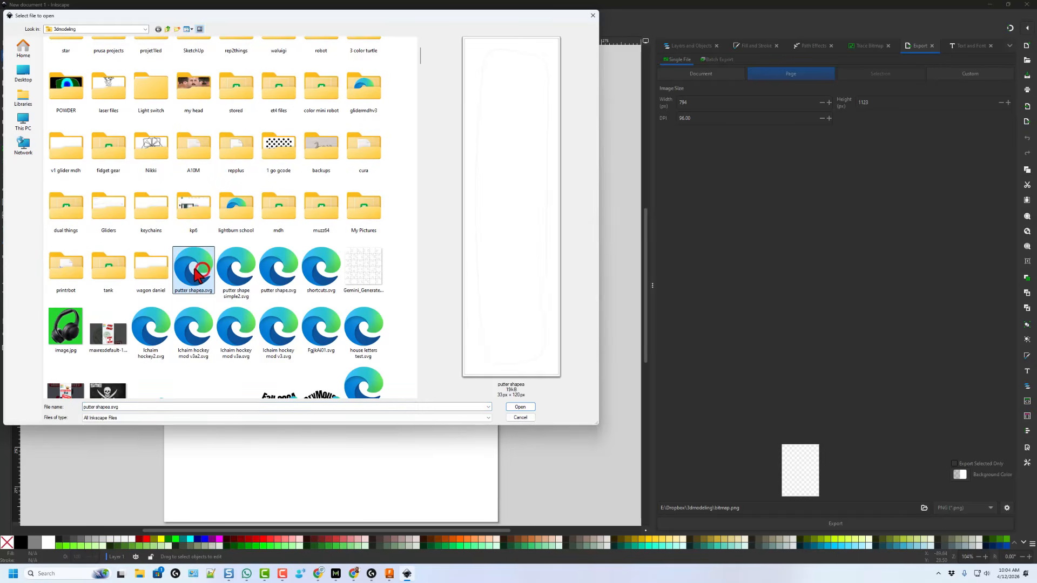
click(521, 408)
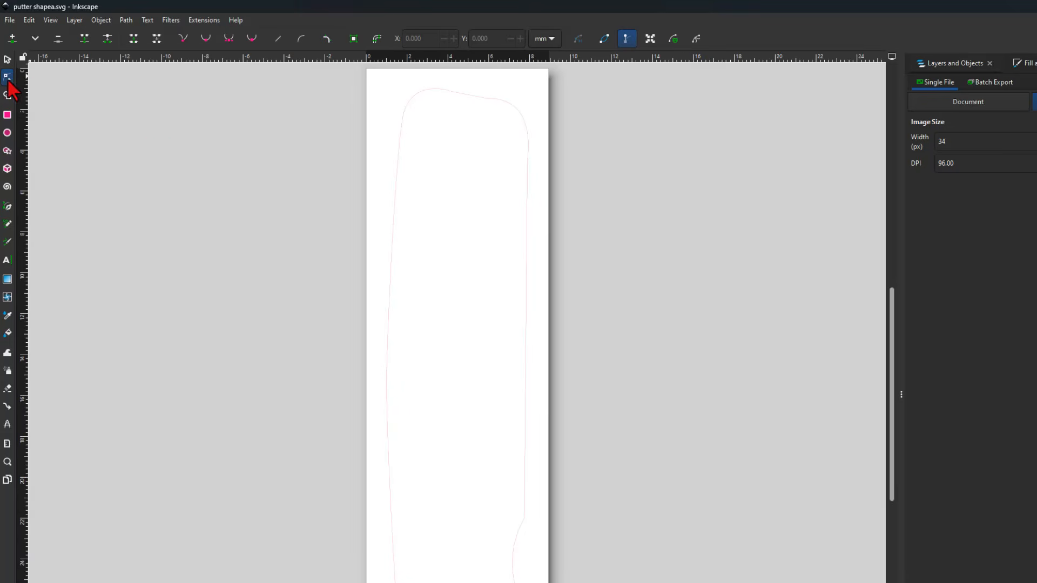
Step: Select all nodes of the putter outline and simplify the path
click(399, 144)
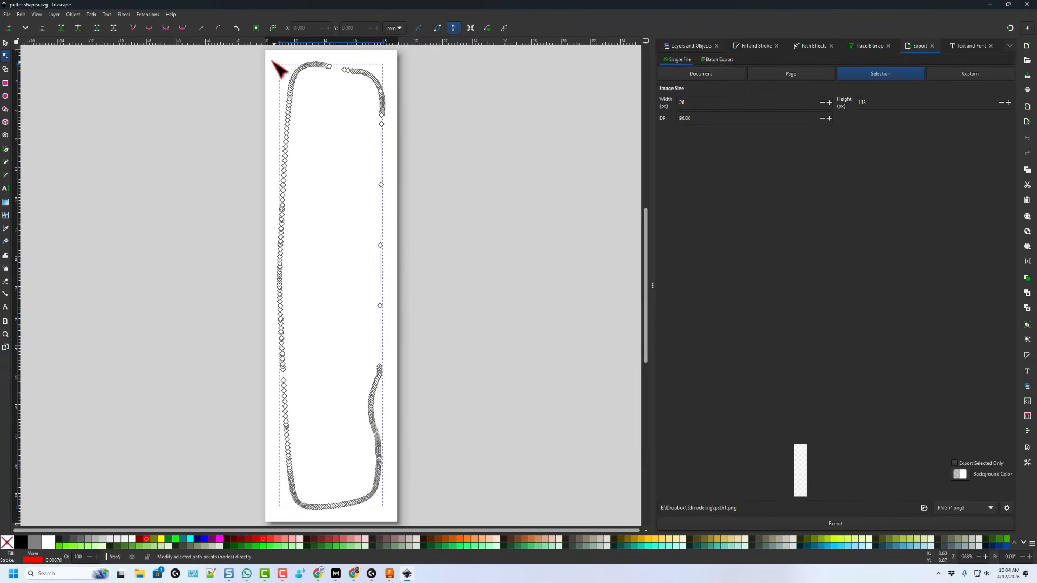
drag(272, 55, 411, 514)
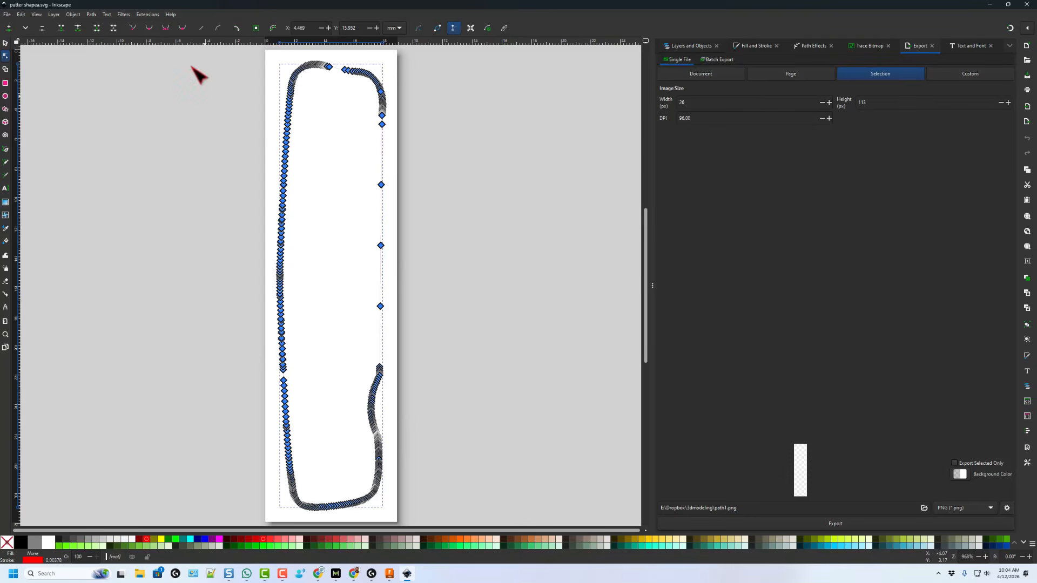
click(92, 14)
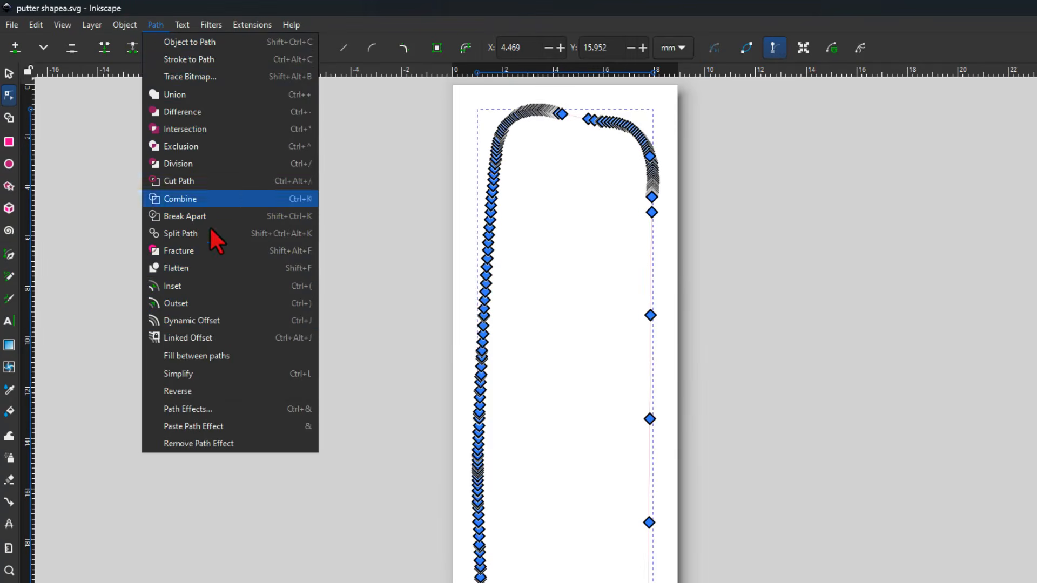
click(206, 373)
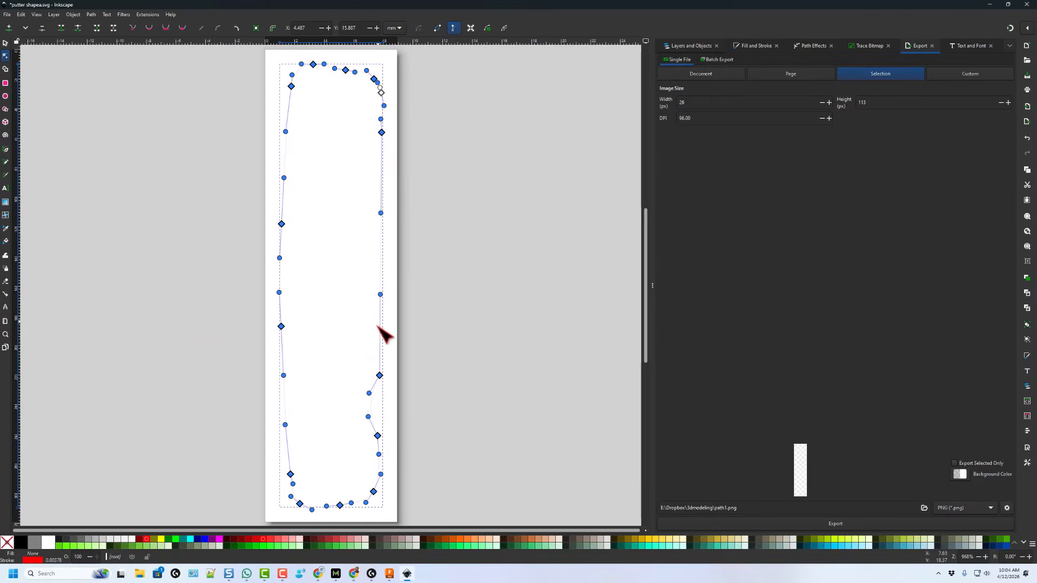
click(448, 165)
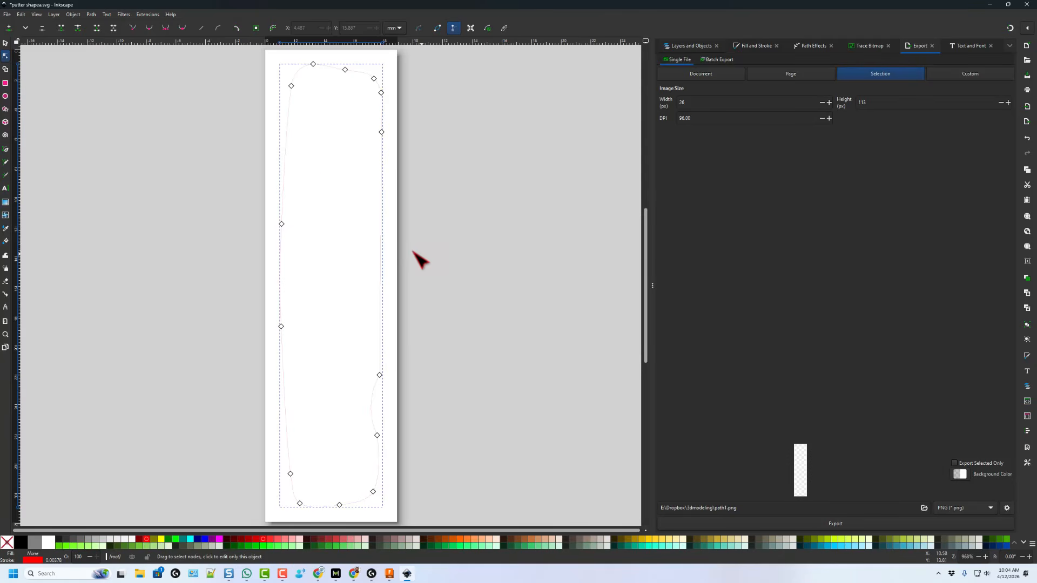
Step: Export the simplified outline as a Plain SVG named putterv3.svg in E:\Dropbox\3dmodeling
click(7, 15)
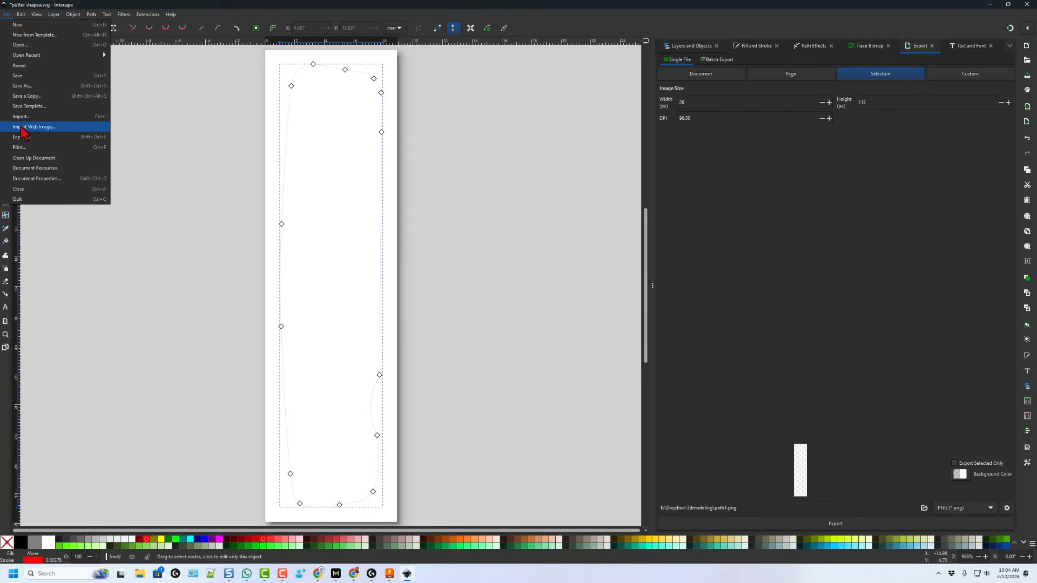
click(21, 138)
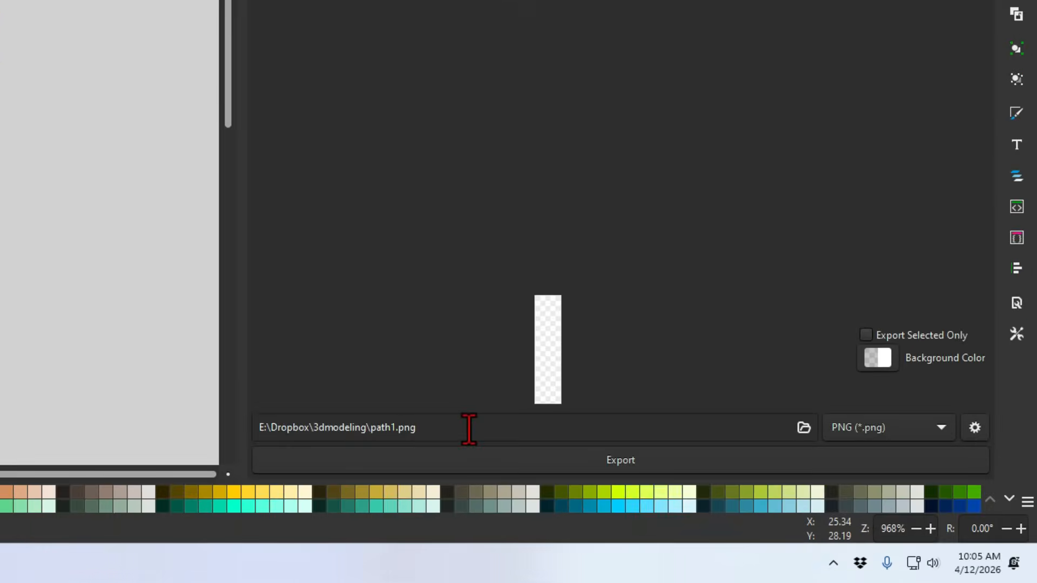
click(888, 427)
click(883, 477)
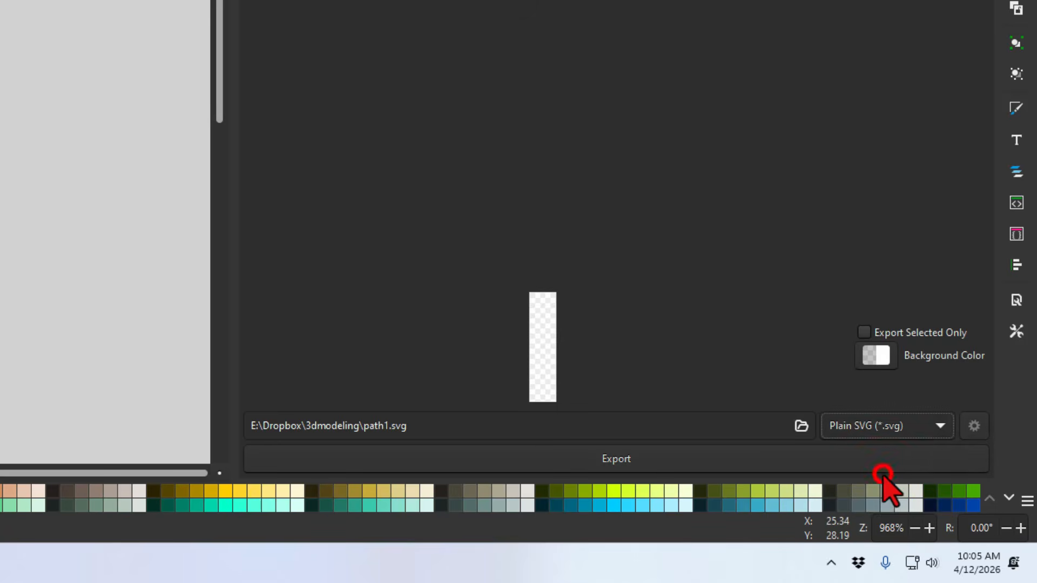
drag(455, 433, 380, 429)
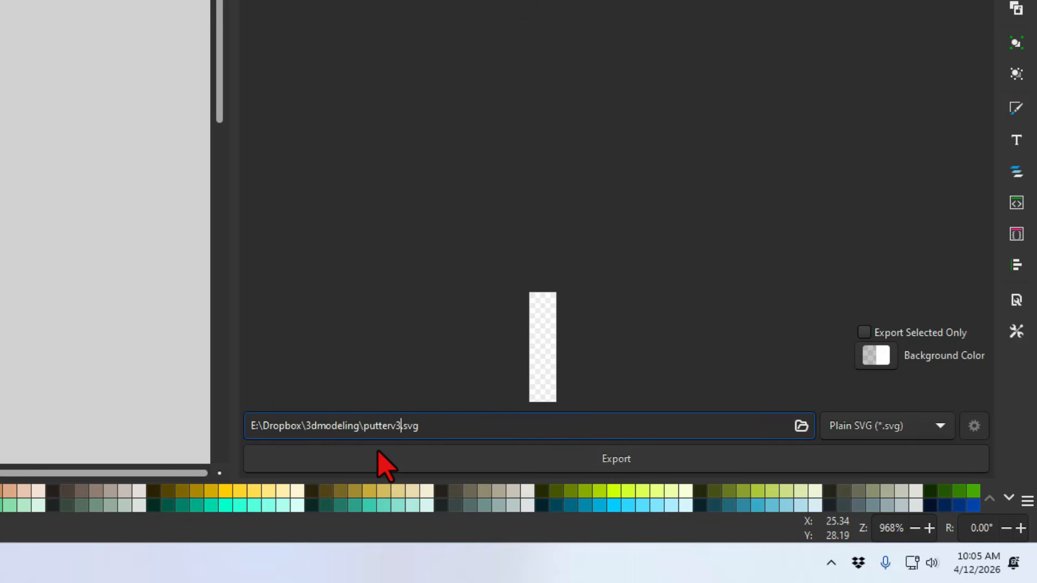
click(539, 452)
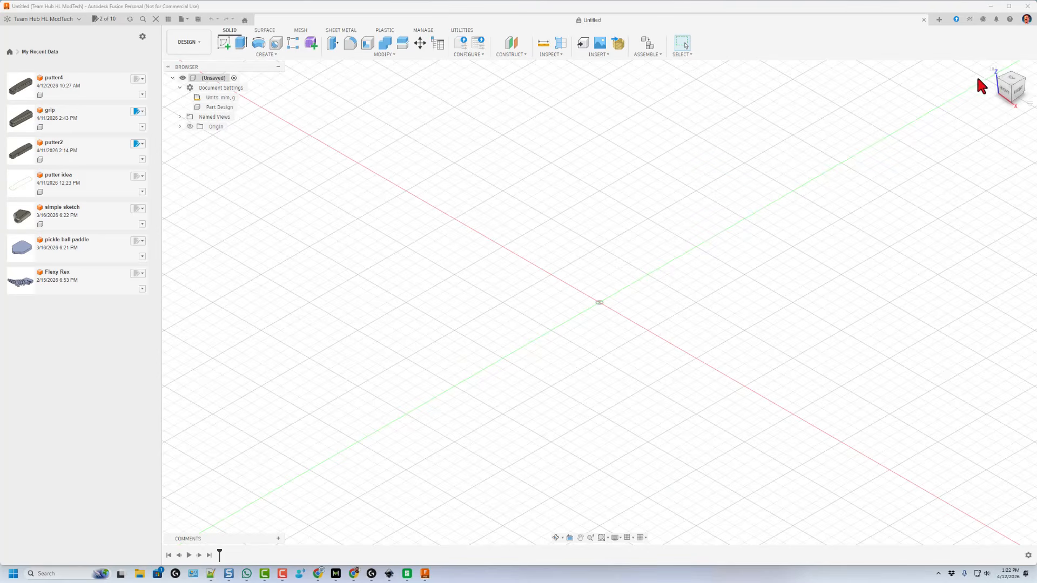
Step: Set the Pan, Zoom, Orbit shortcuts preference to Tinkercad and save the preferences
click(1024, 19)
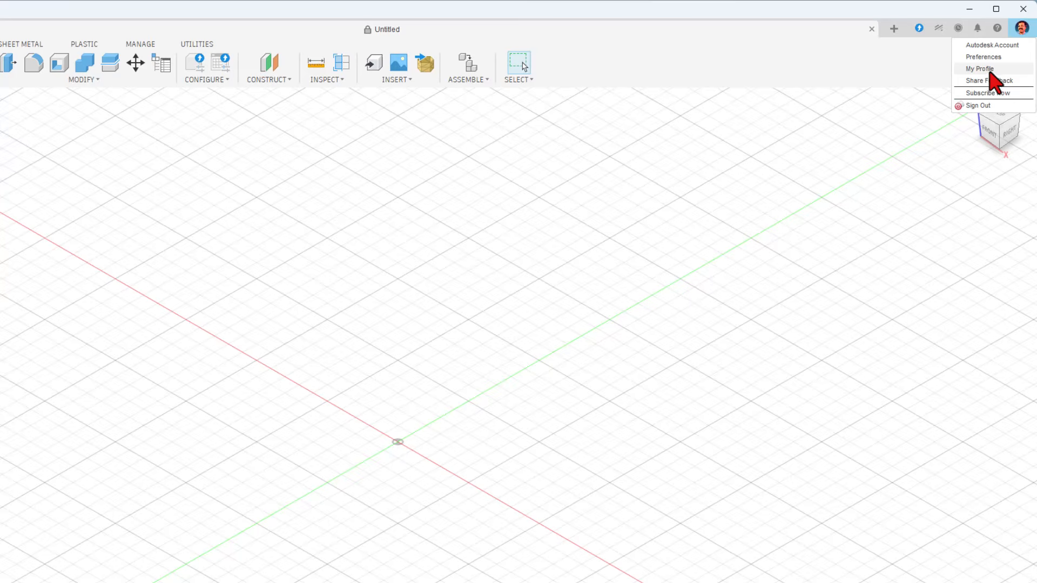
click(983, 57)
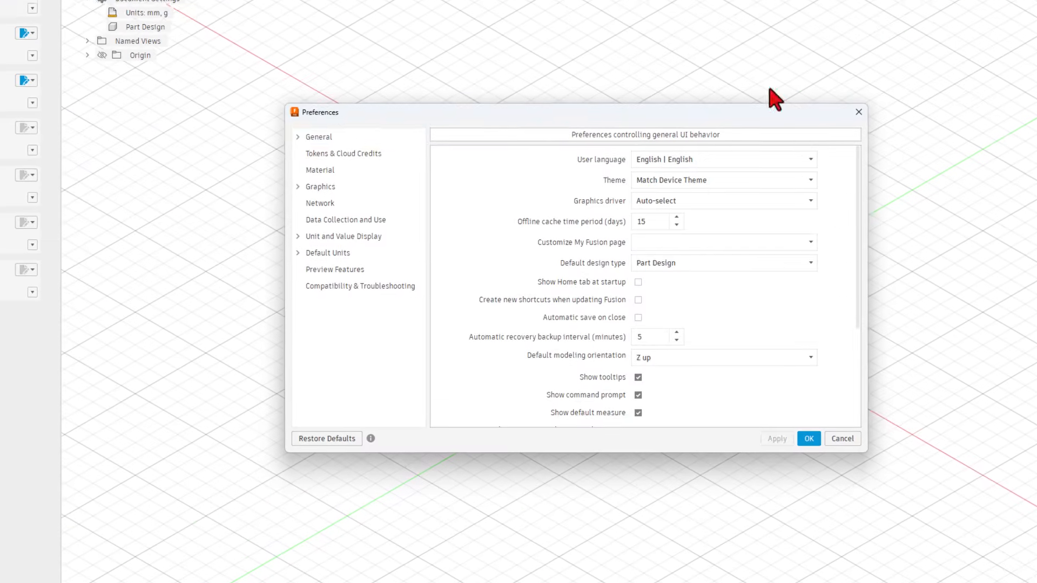
scroll(478, 267, down, 3)
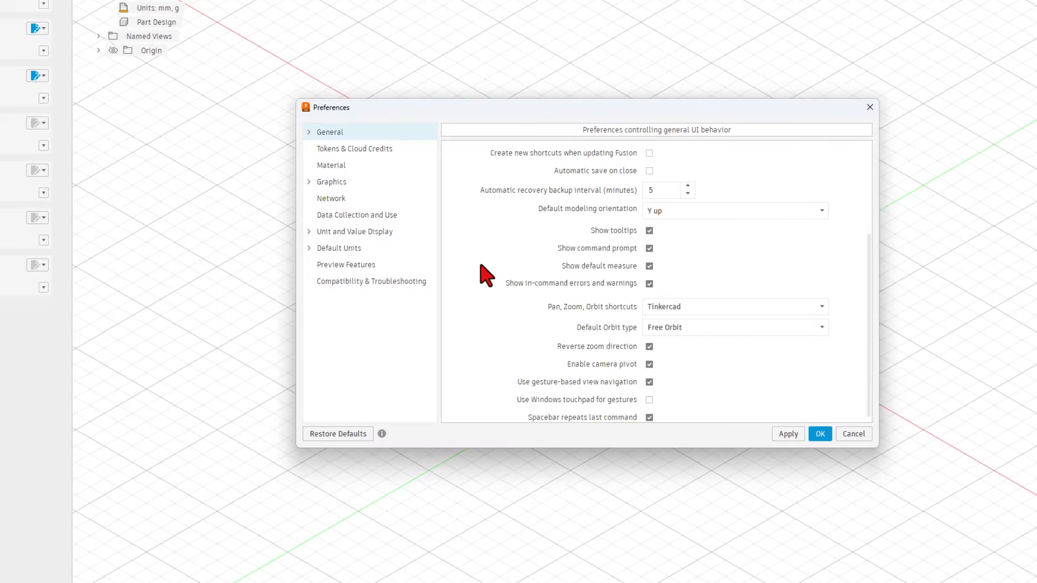
click(748, 307)
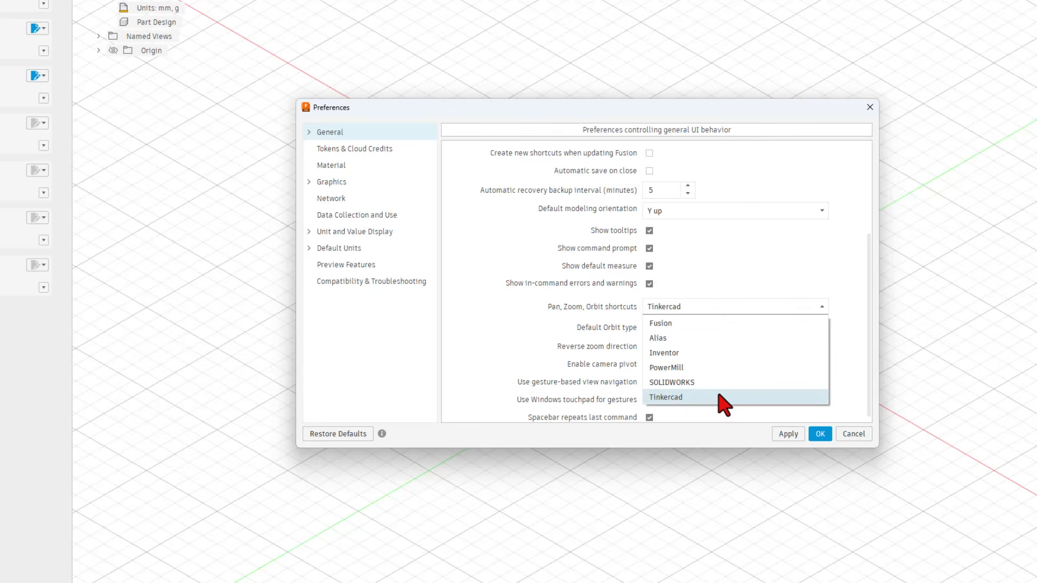
click(720, 400)
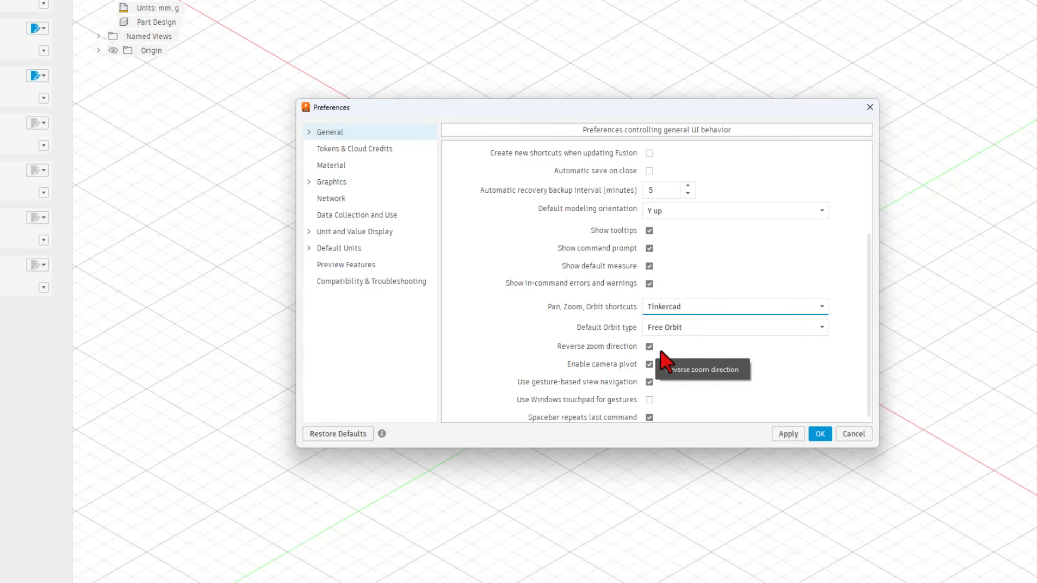
click(820, 434)
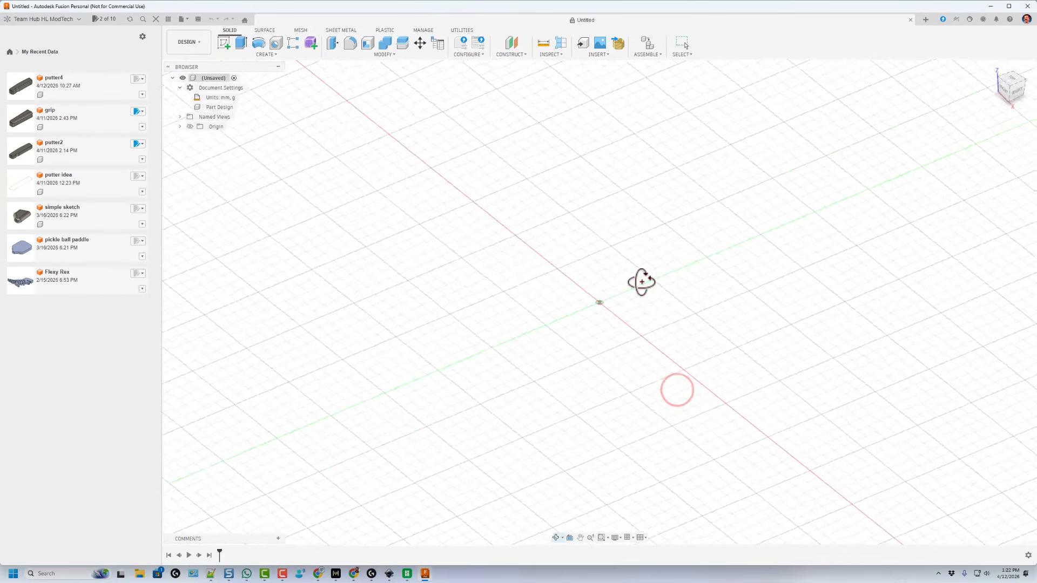
Step: Insert the SVG file putterv3.svg from the computer's 3dmodeling folder onto the horizontal XY origin plane
right_drag(641, 281, 623, 292)
scroll(624, 316, up, 2)
scroll(618, 292, down, 3)
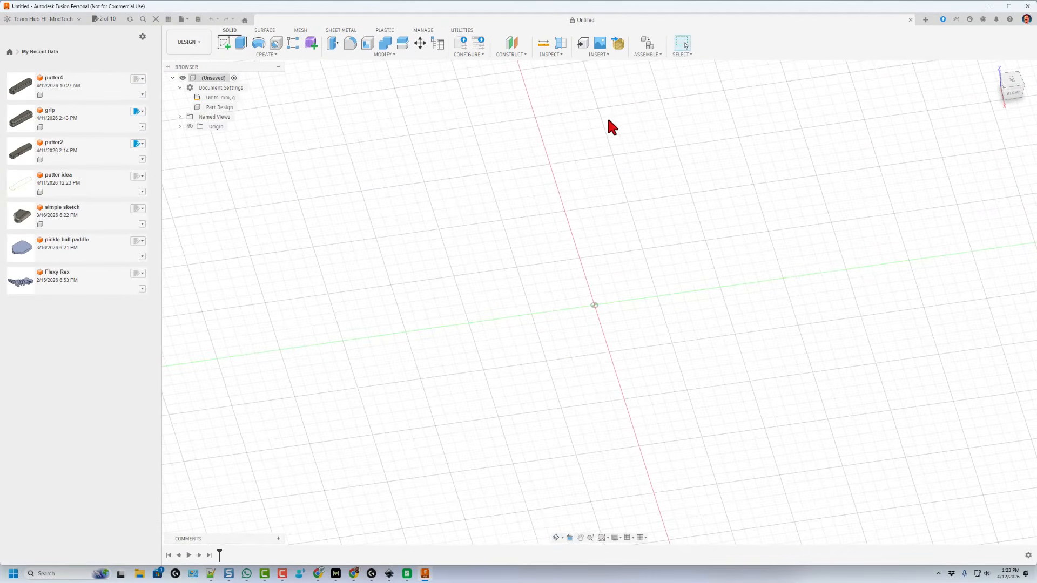
click(598, 53)
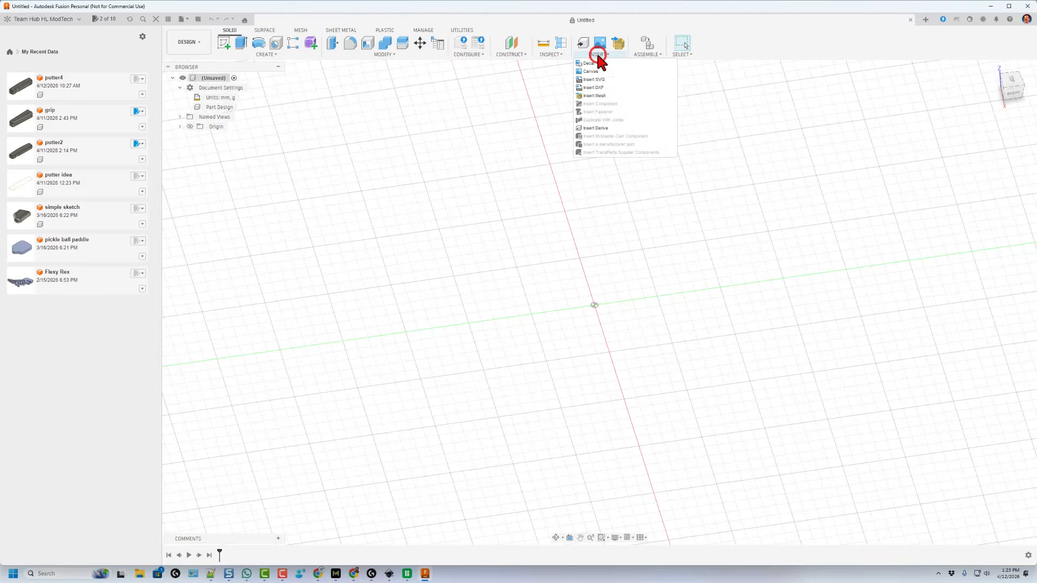
click(600, 79)
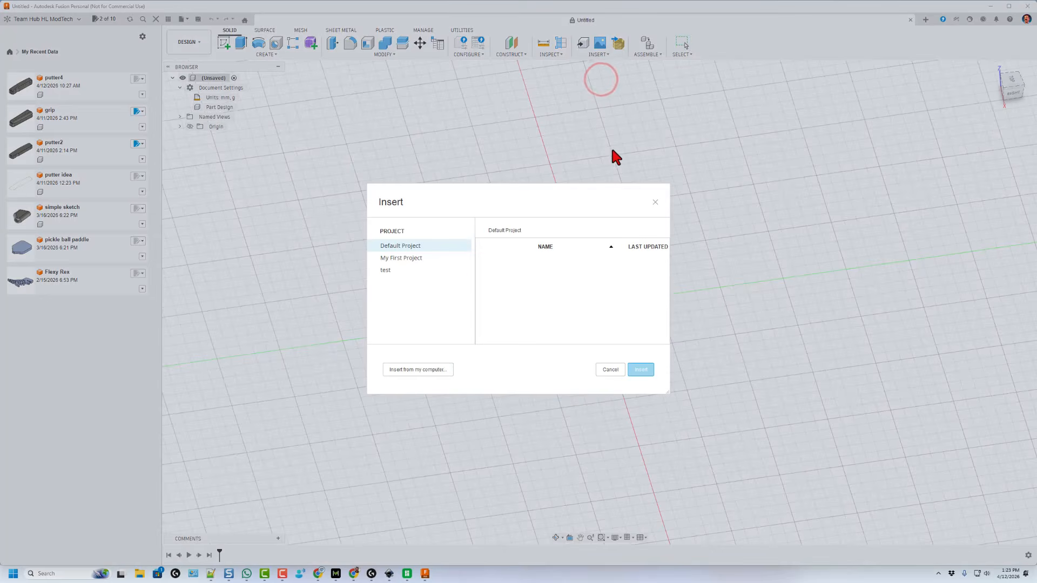
click(428, 369)
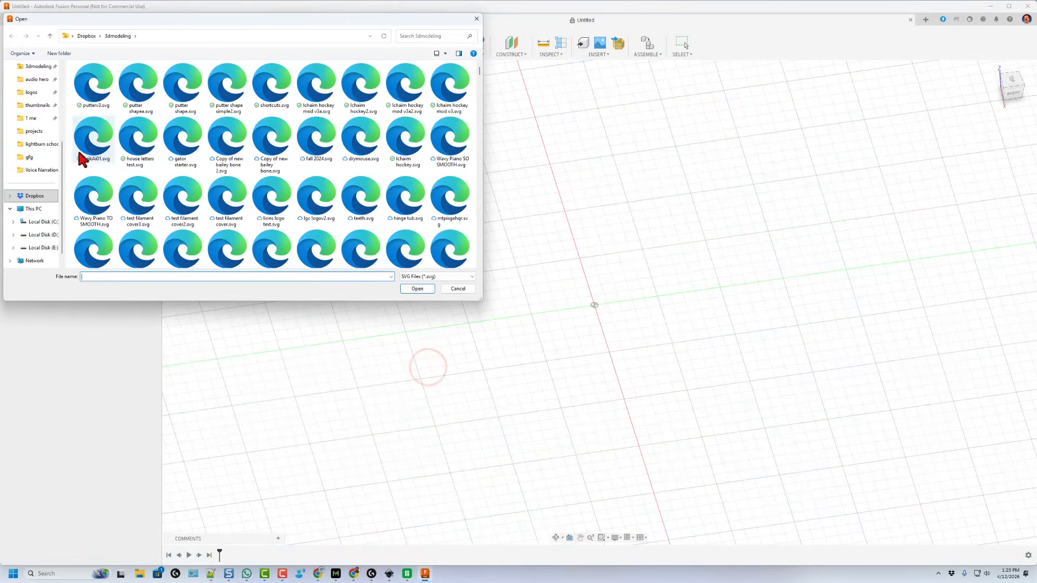
click(86, 88)
double_click(85, 87)
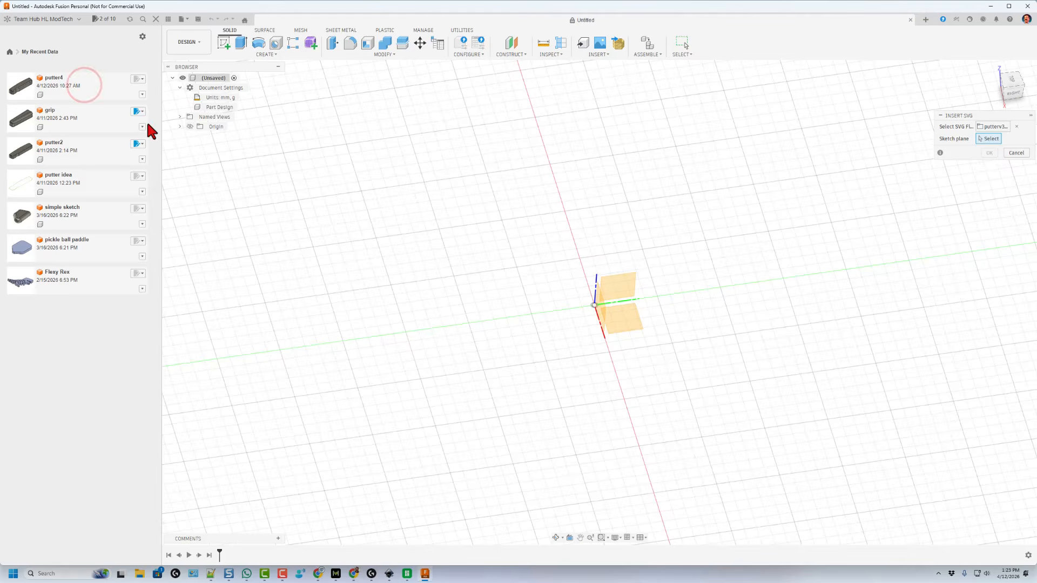
click(624, 318)
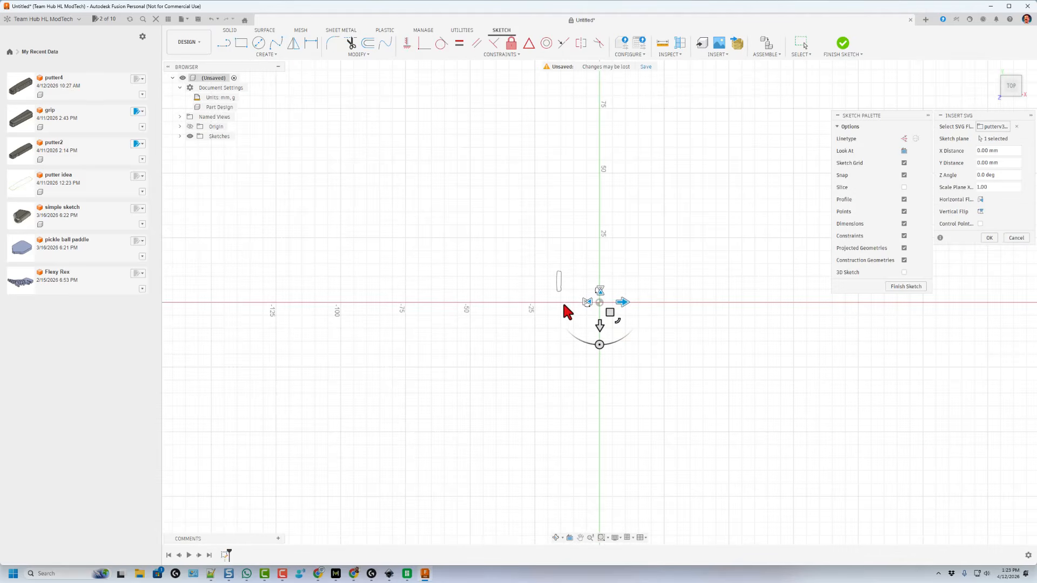
Step: Move the inserted putter outline onto the sketch origin, shifting it about 9 mm along Y, and finish the sketch
scroll(563, 304, up, 3)
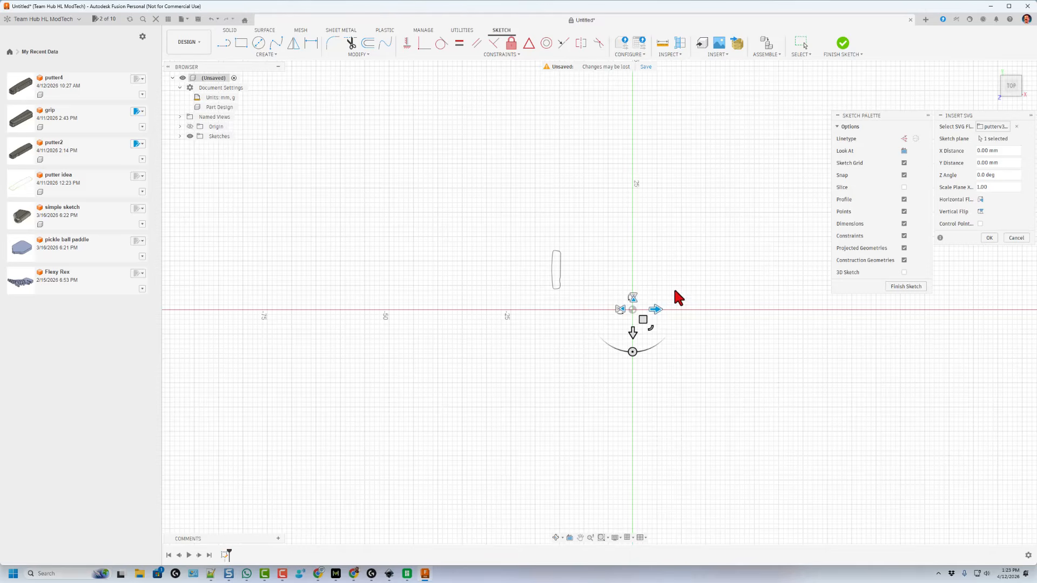
scroll(659, 296, up, 3)
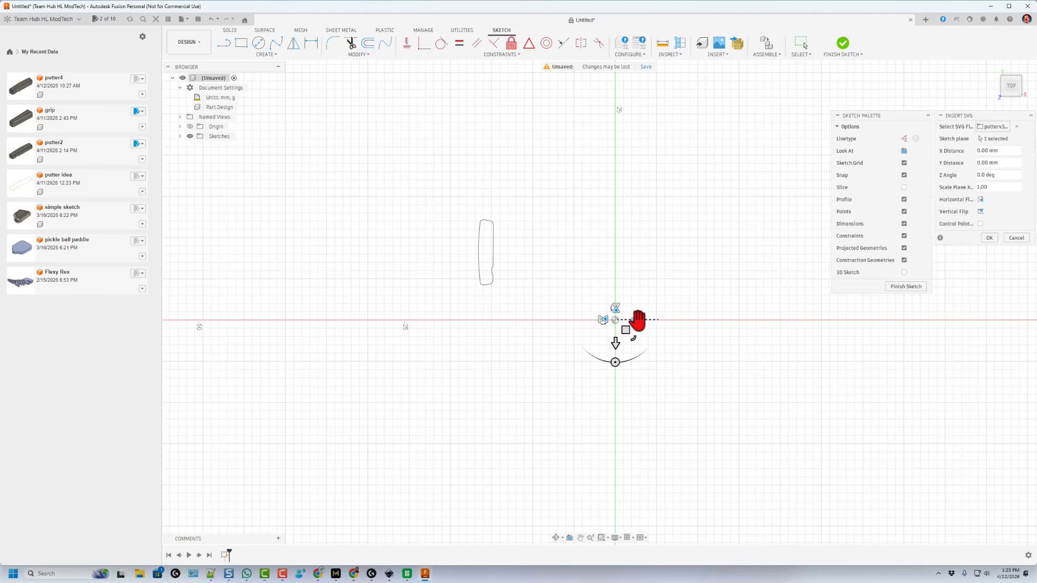
mouse_move(637, 319)
mouse_down()
mouse_move(765, 329)
mouse_move(745, 348)
mouse_move(758, 423)
mouse_up()
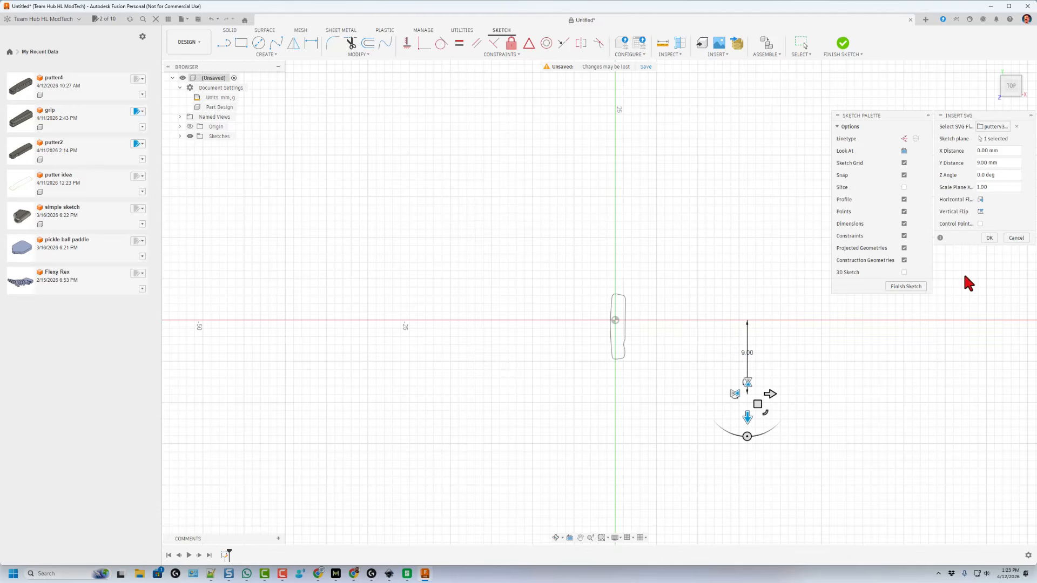
click(905, 287)
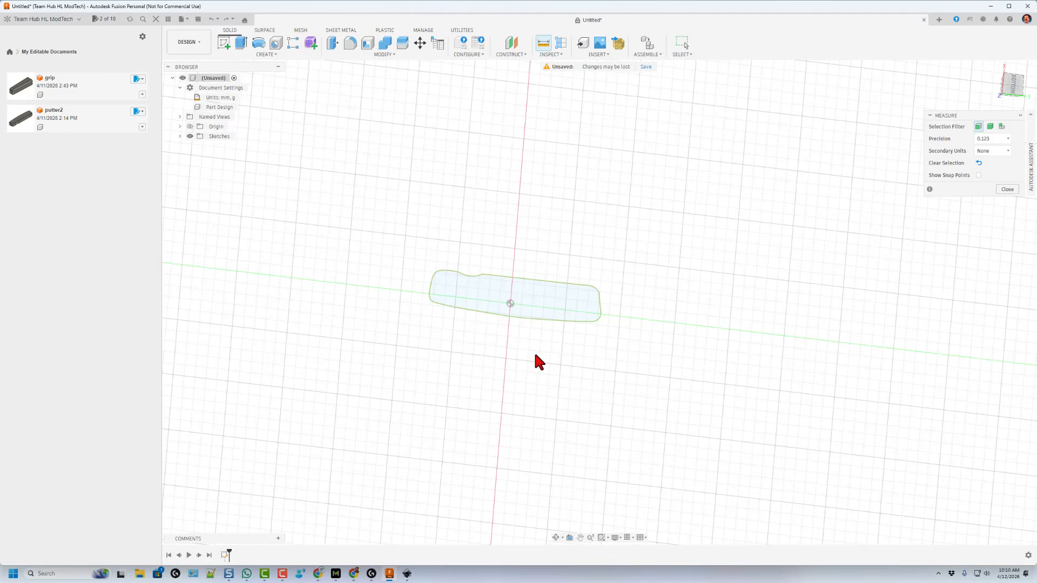
Step: Measure the putter outline's length between the curves at its two short ends
click(550, 54)
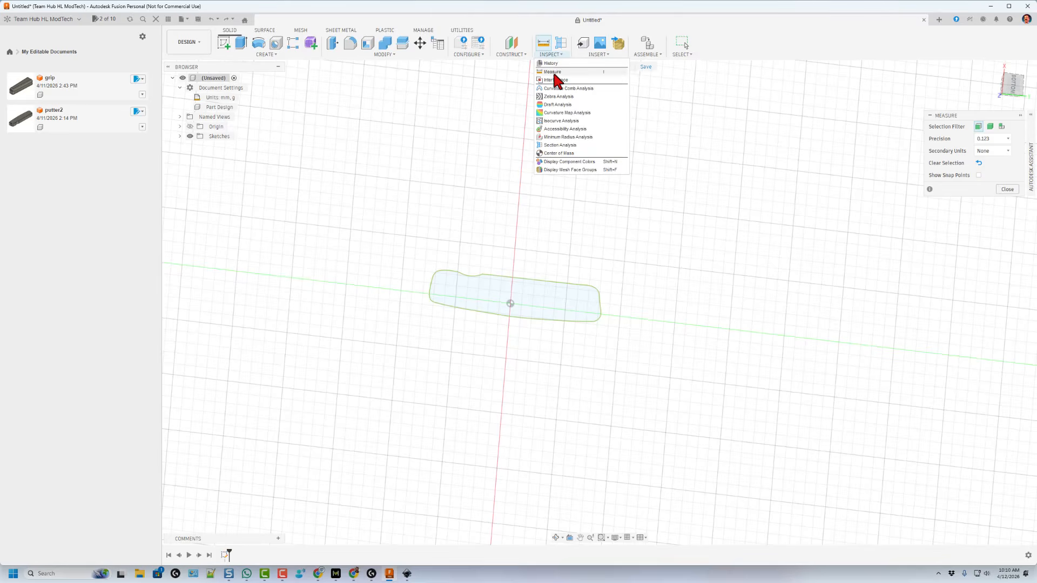
click(555, 71)
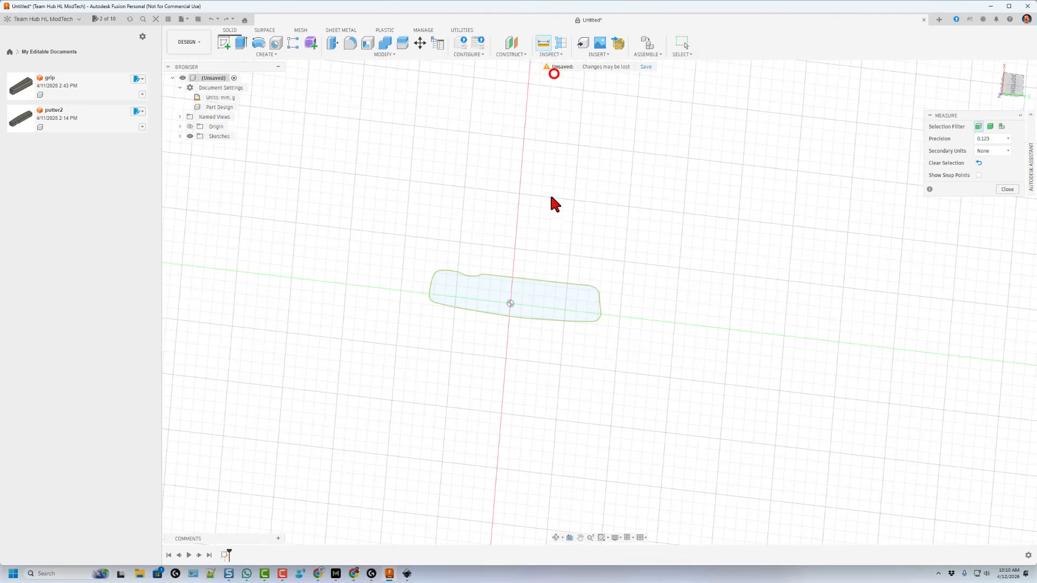
click(602, 310)
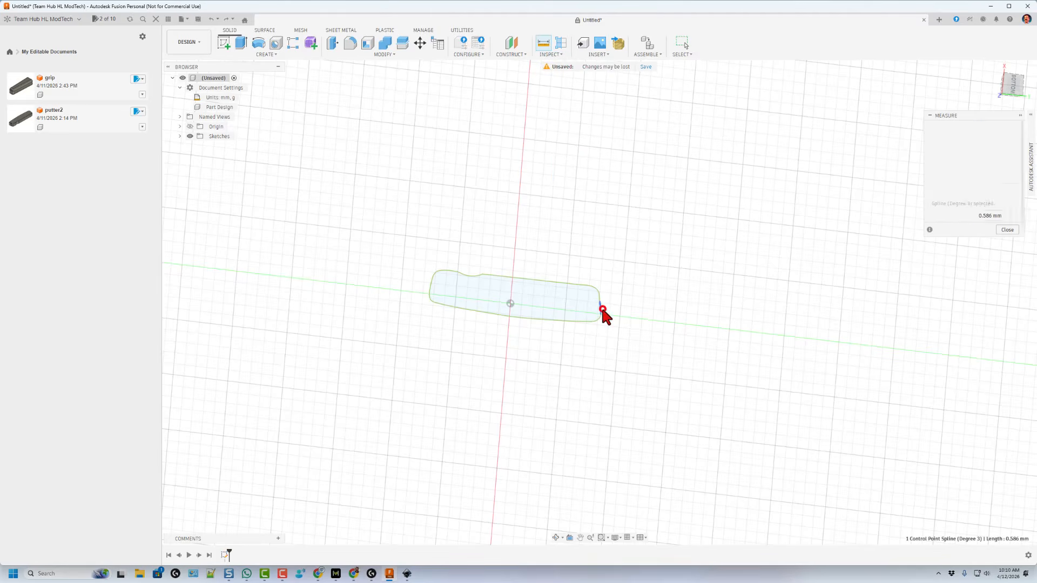
click(430, 294)
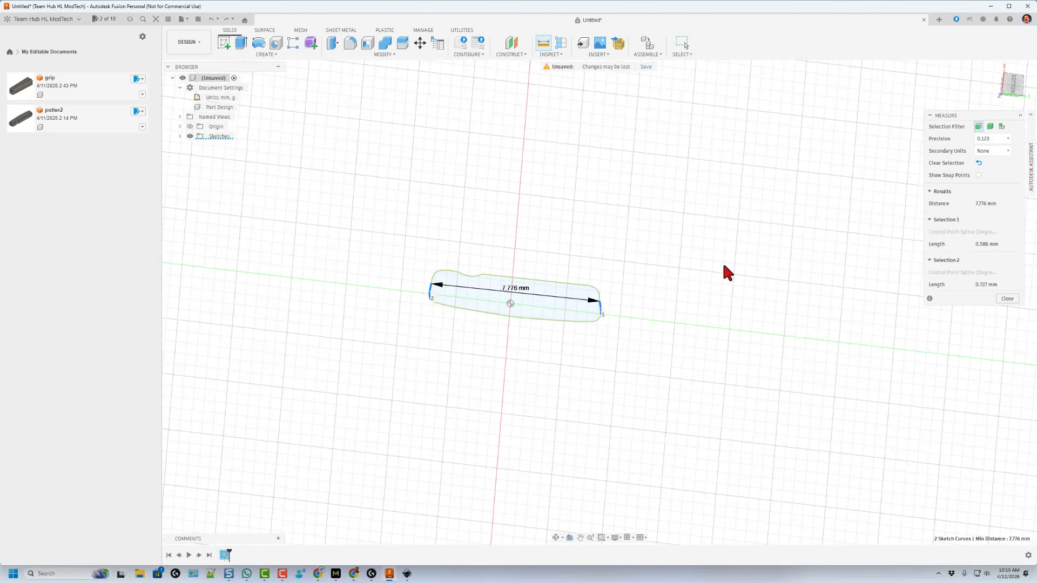
Step: Extrude the closed putter profile on one side into a new solid body
shift+middle_drag(922, 172, 892, 200)
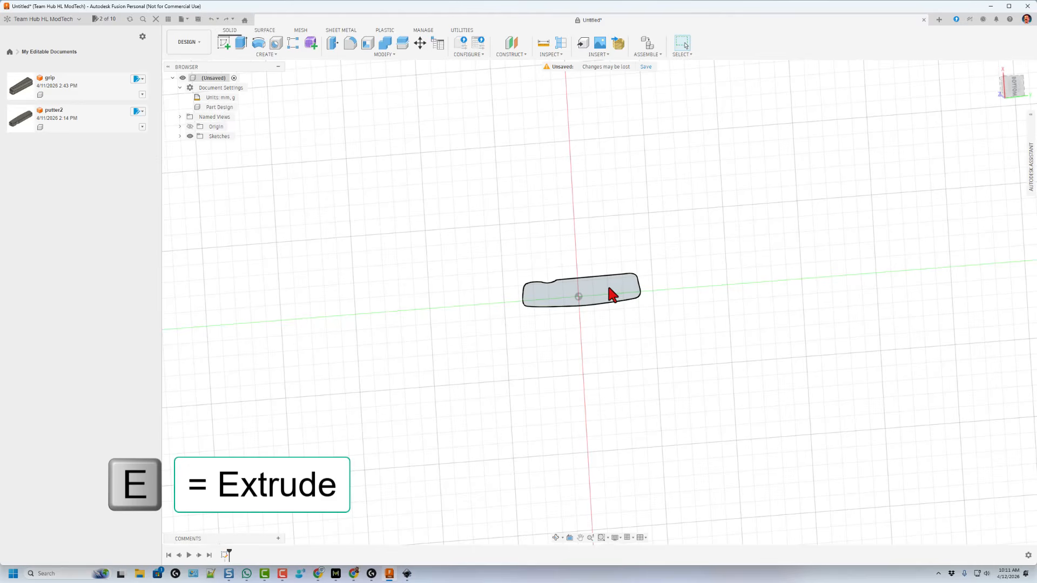
key(e)
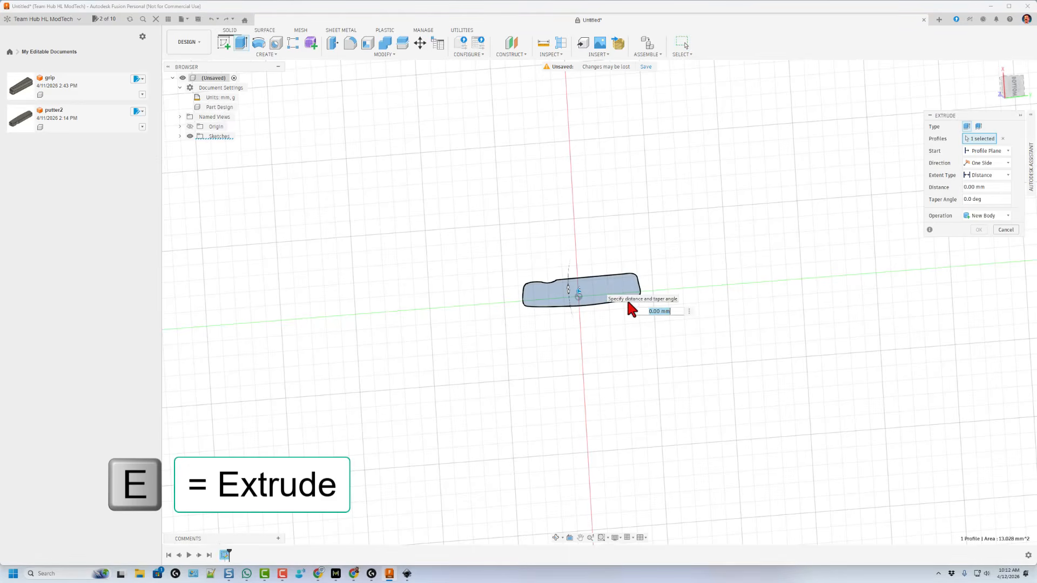
click(646, 312)
text(10)
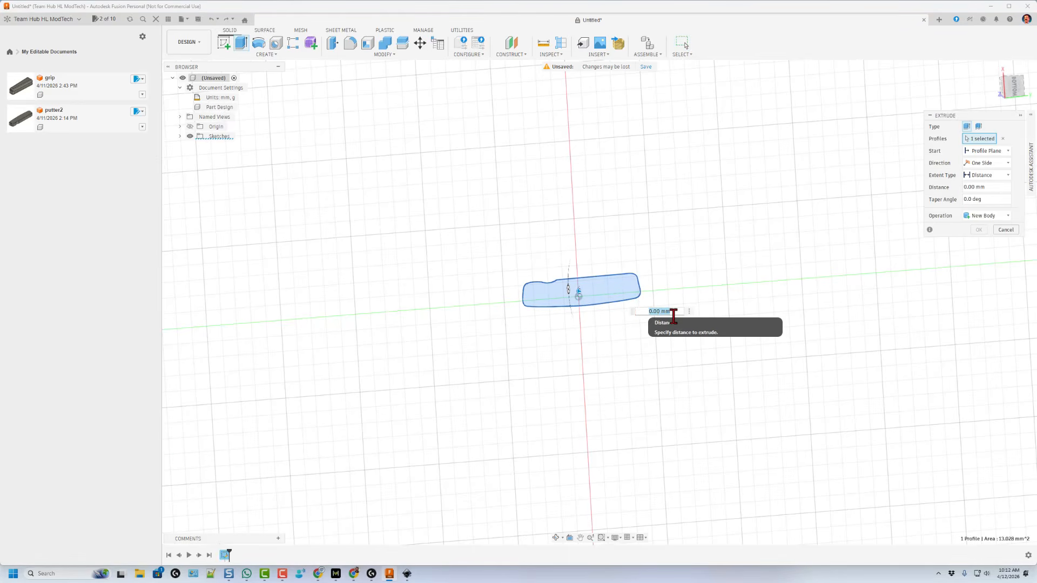
key(Return)
Step: Scale the whole extruded putter body uniformly by a factor of 9
shift+middle_drag(586, 365, 581, 342)
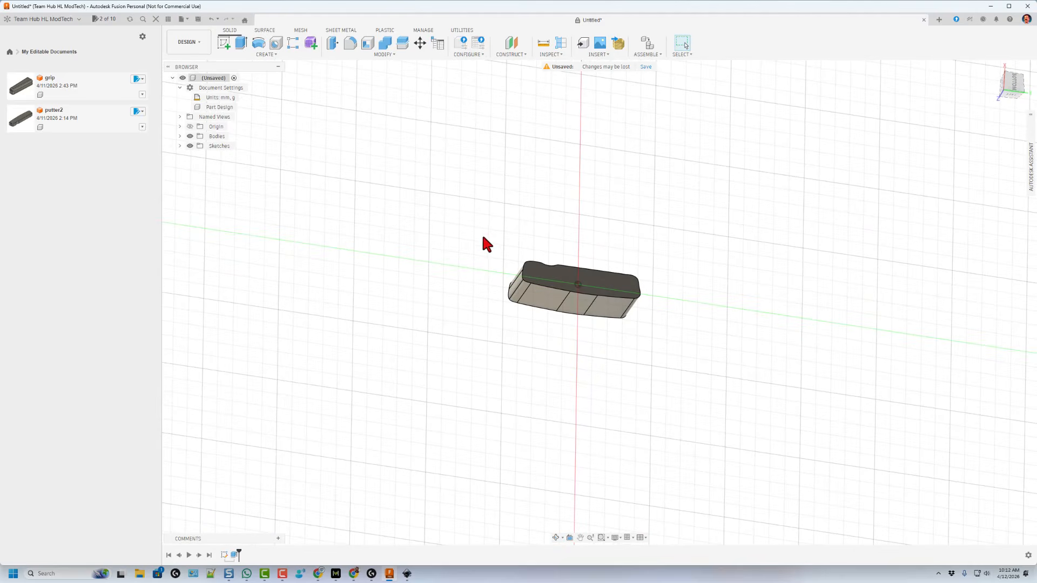
drag(479, 203, 767, 401)
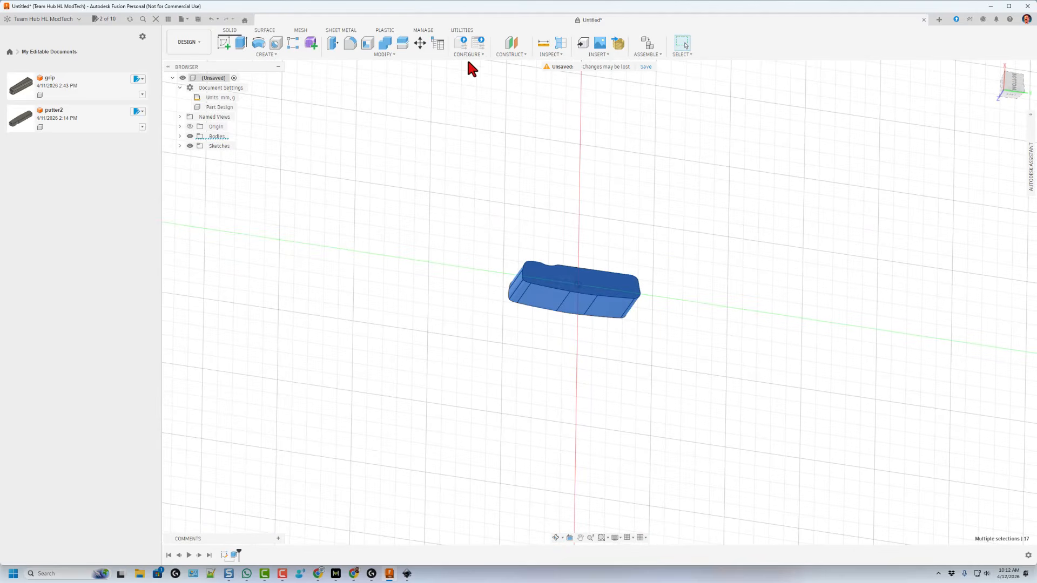
click(393, 54)
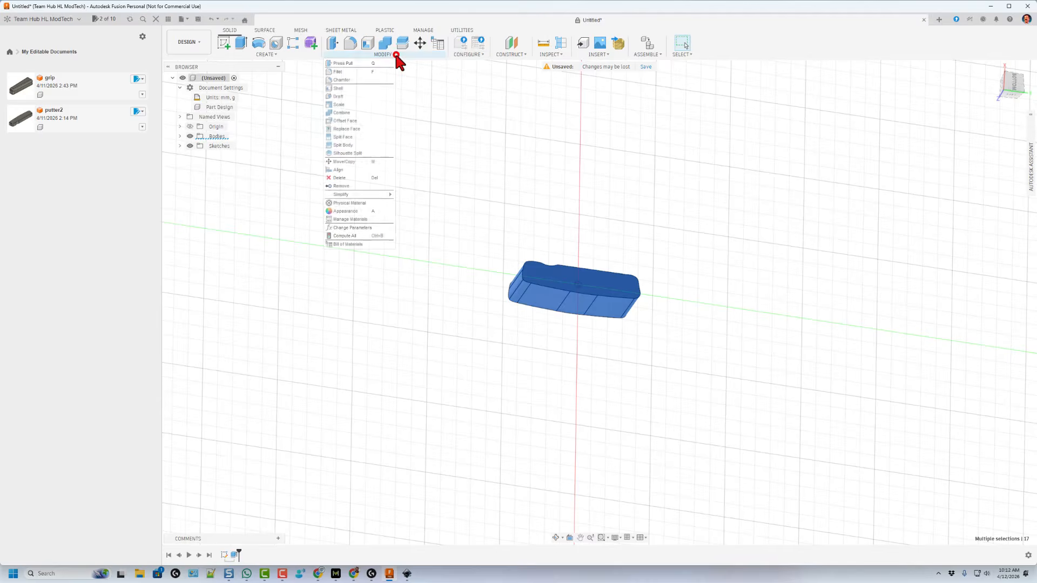
click(359, 105)
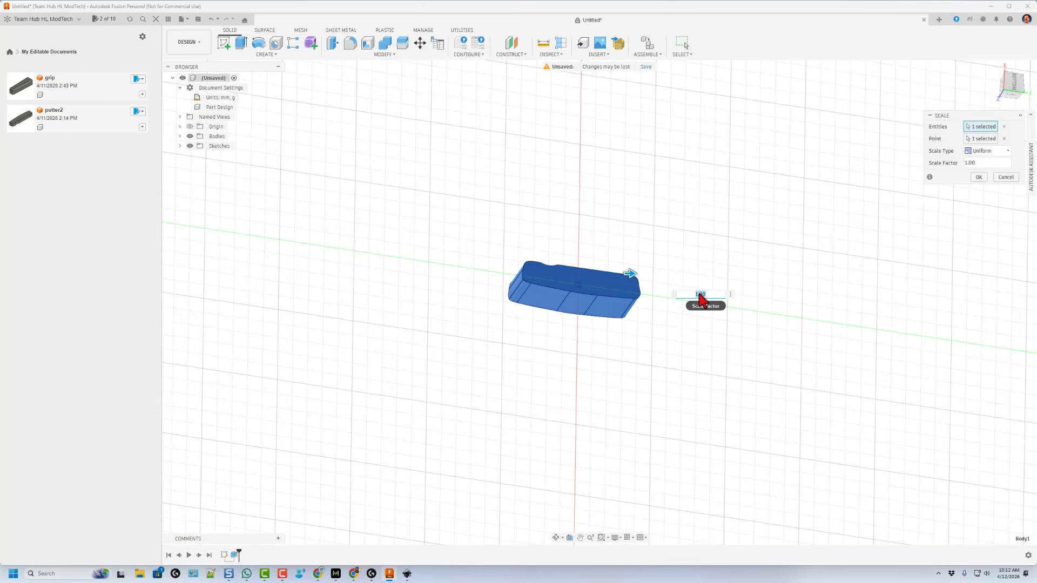
text(9)
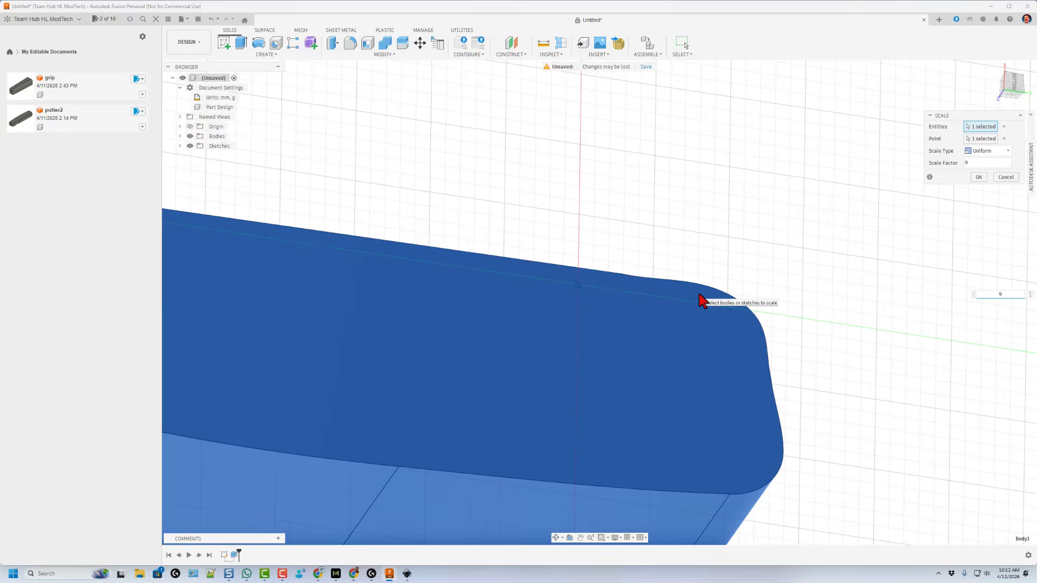
key(Return)
Step: Extrude the putter body's flat profile face inward as a -14 mm cut to make the body thinner
scroll(702, 300, down, 10)
shift+middle_drag(429, 336, 447, 324)
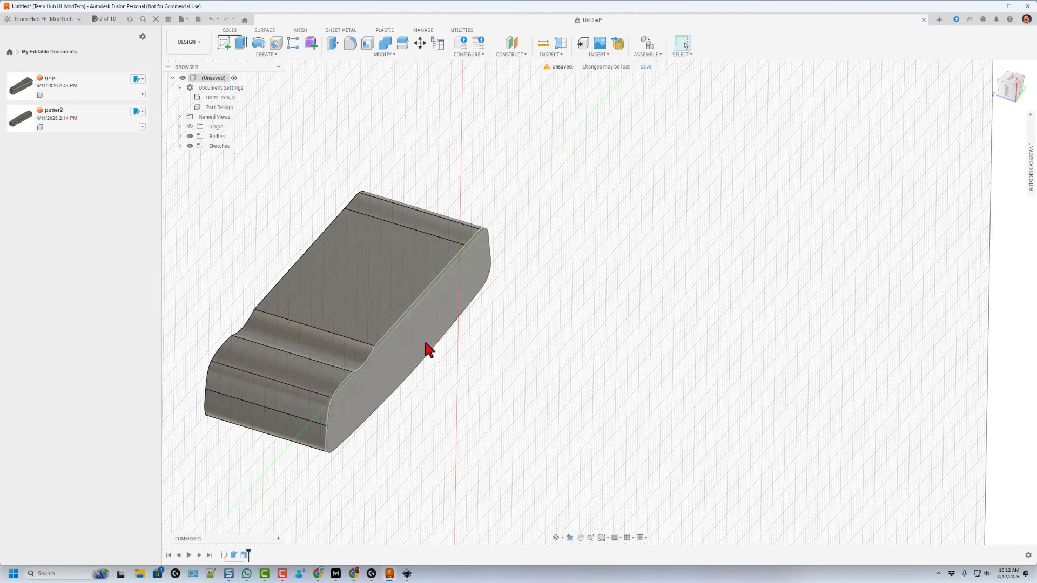
key(e)
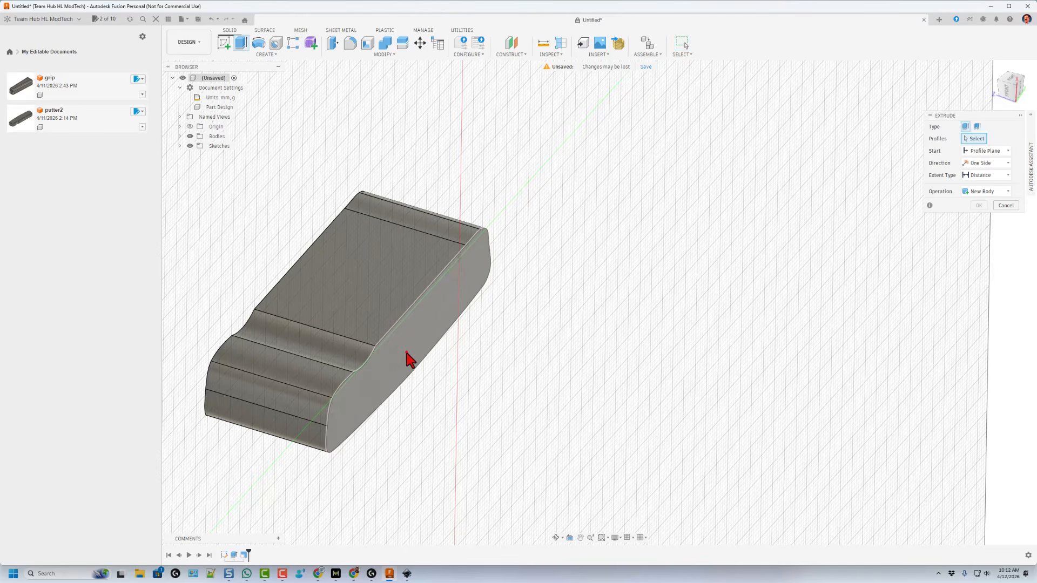
click(405, 356)
drag(414, 354, 356, 345)
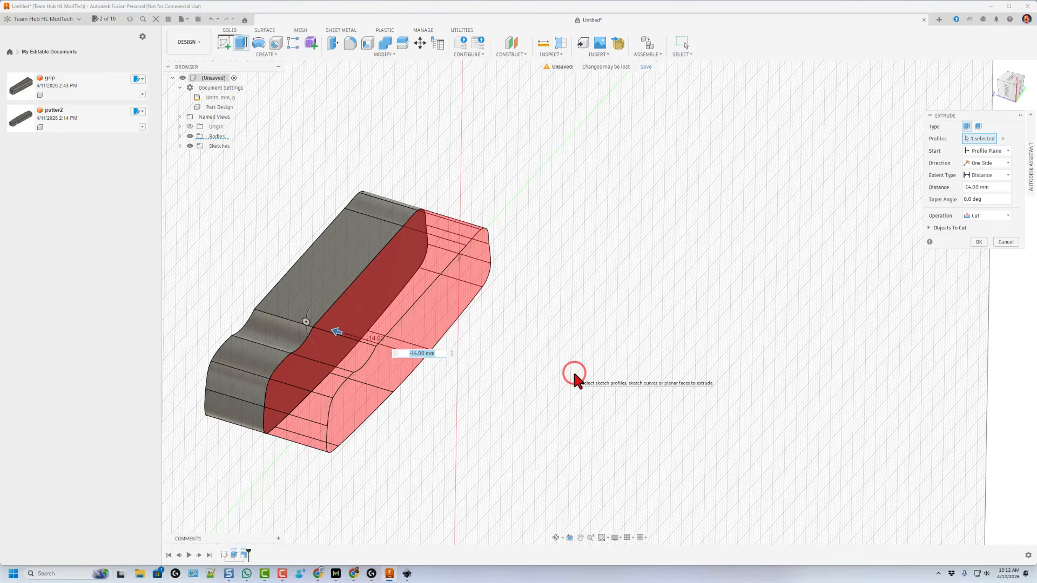
click(978, 243)
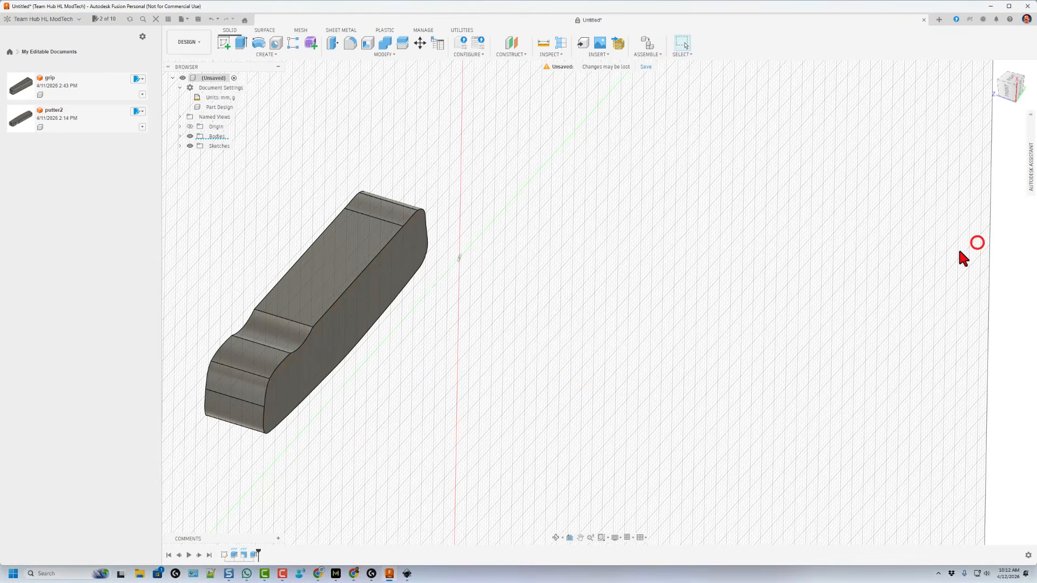
Step: Fillet all the edges of the whole putter body with a constant 2 mm radius
shift+middle_drag(689, 358, 668, 359)
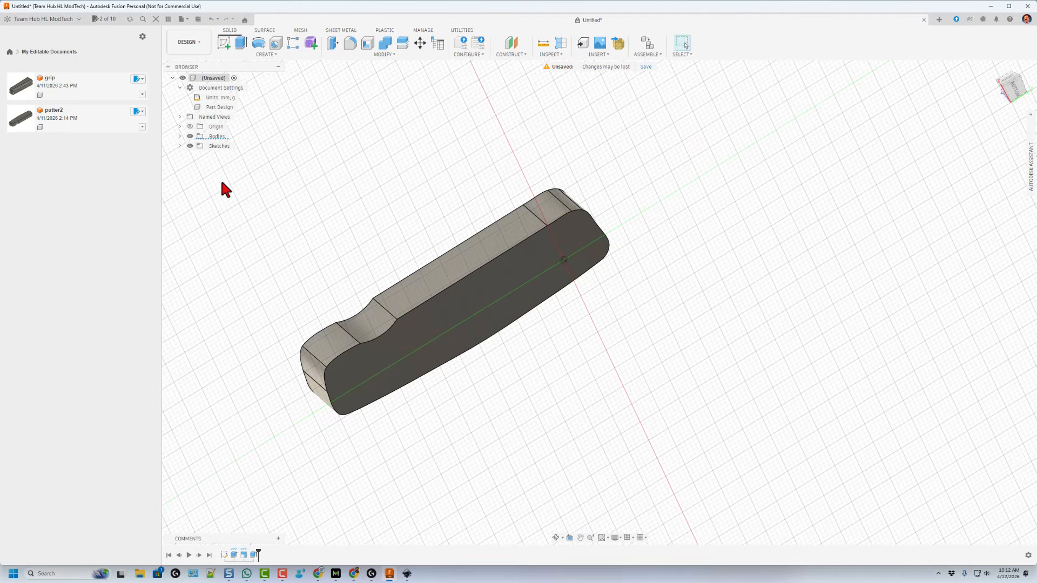
key(f)
drag(240, 153, 702, 499)
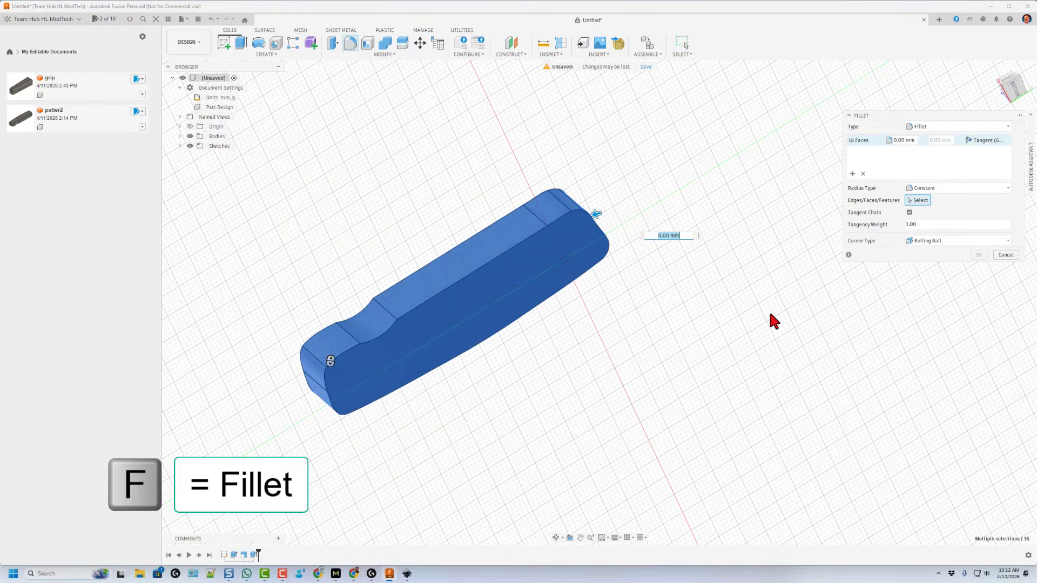
text(2)
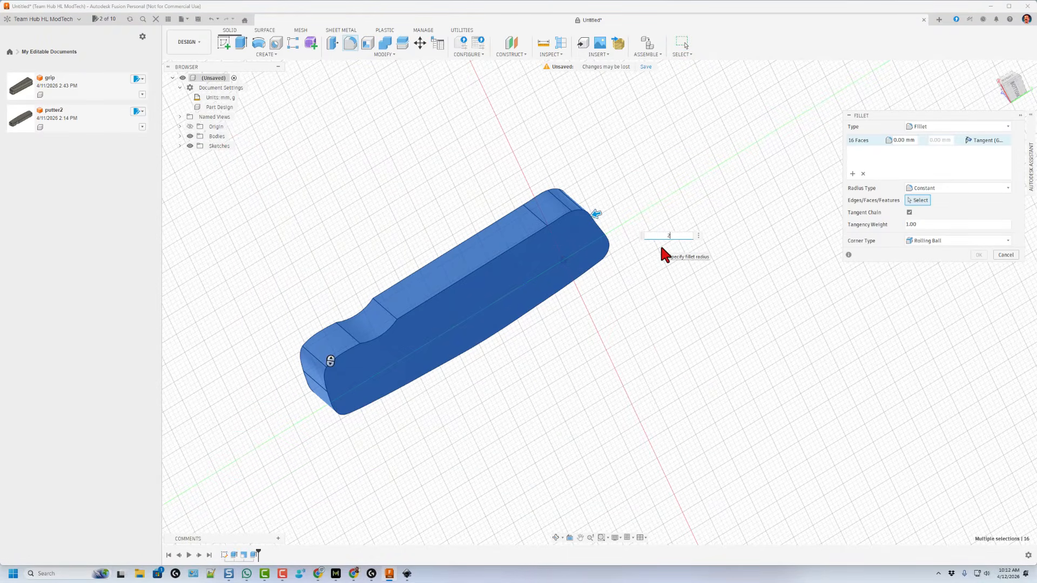
key(Return)
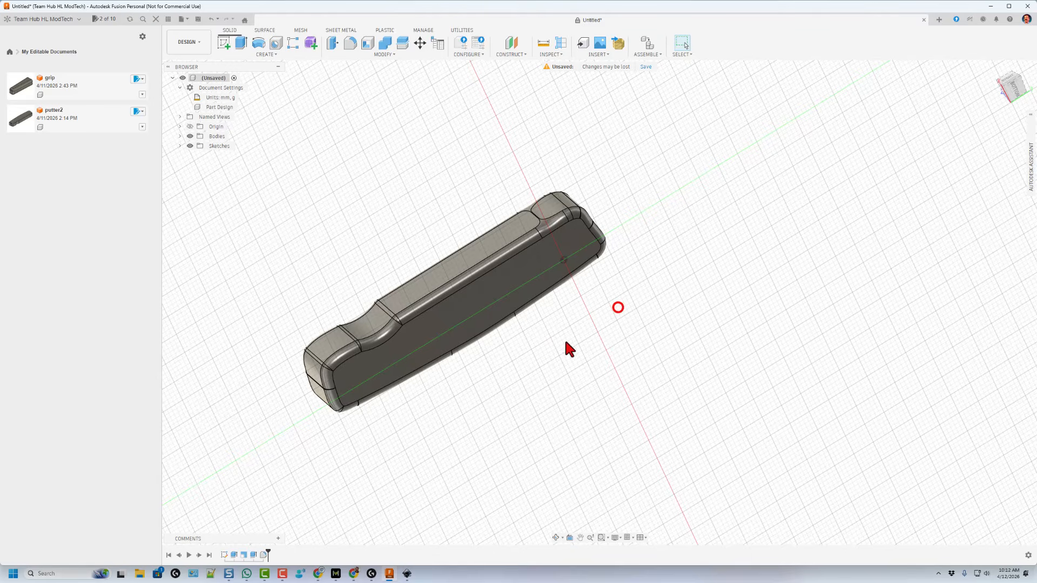
Step: Show the origin and move the putter body point to point from its flat side face onto the origin point
shift+middle_drag(572, 356, 679, 455)
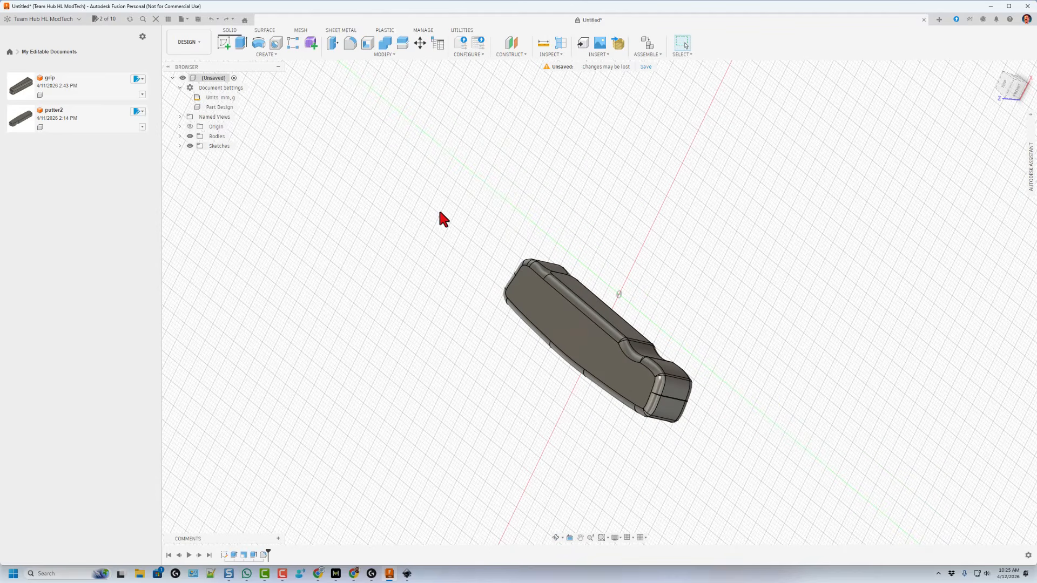
click(189, 126)
drag(406, 200, 782, 464)
key(m)
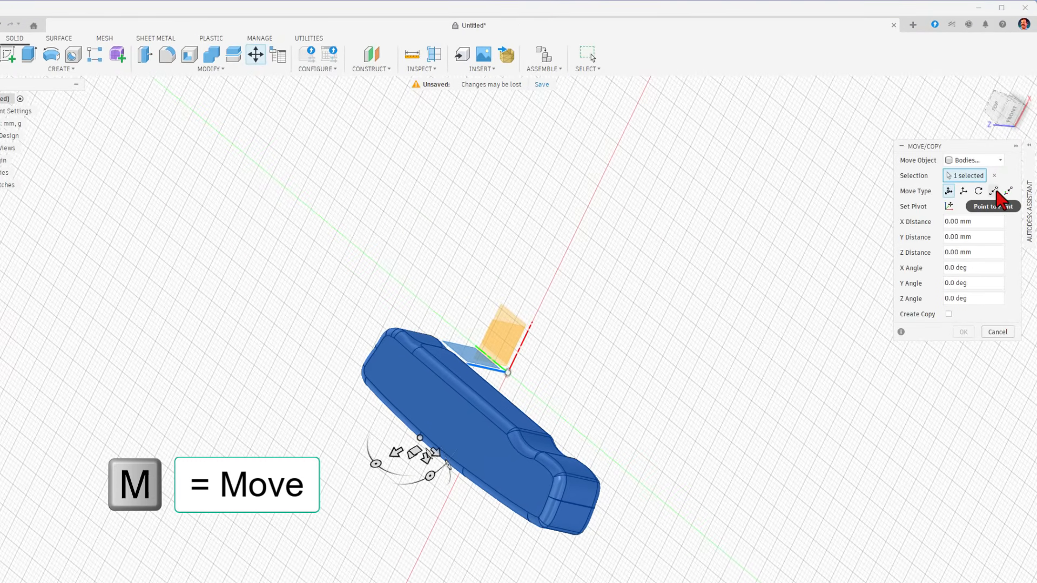
click(993, 191)
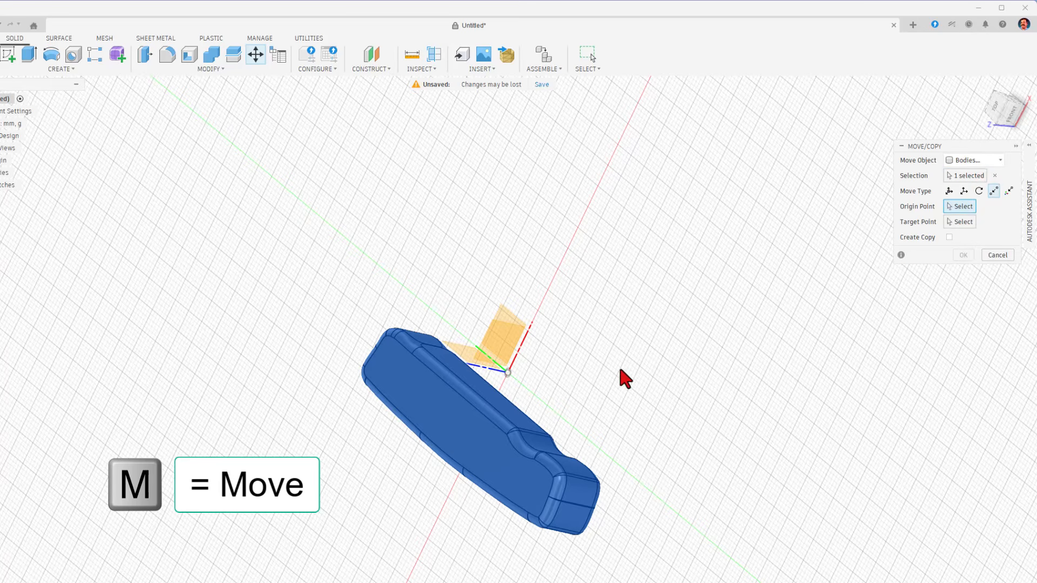
mouse_move(621, 375)
shift+middle_down()
mouse_move(629, 400)
mouse_move(518, 439)
shift+middle_up()
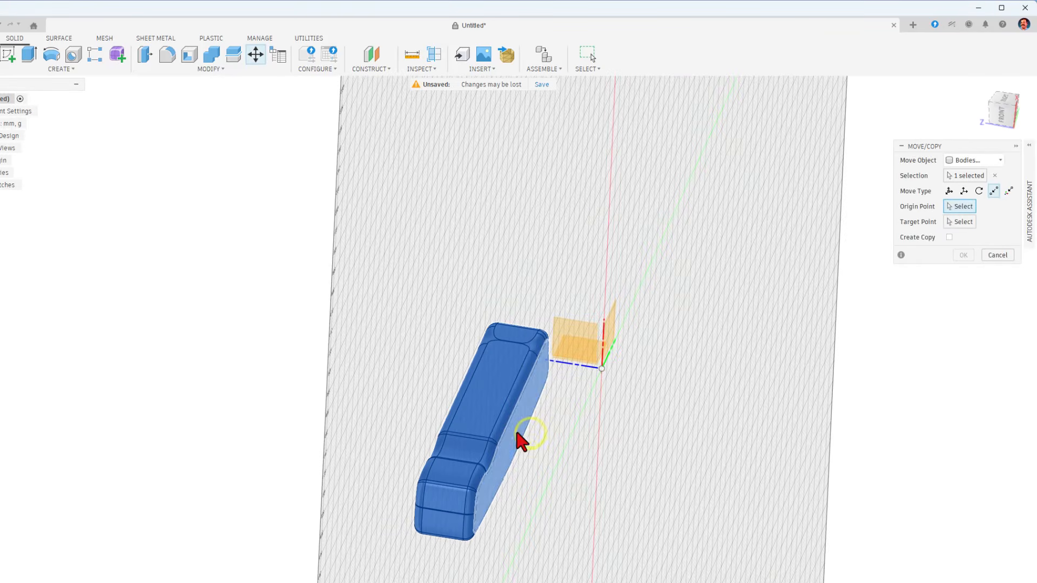
click(513, 435)
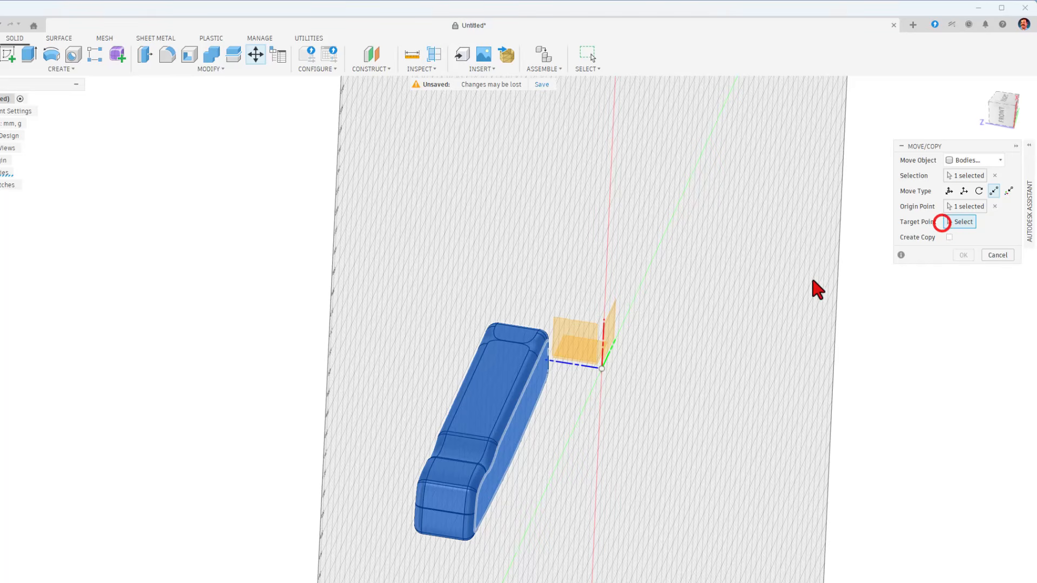
click(601, 370)
shift+middle_drag(605, 372, 676, 448)
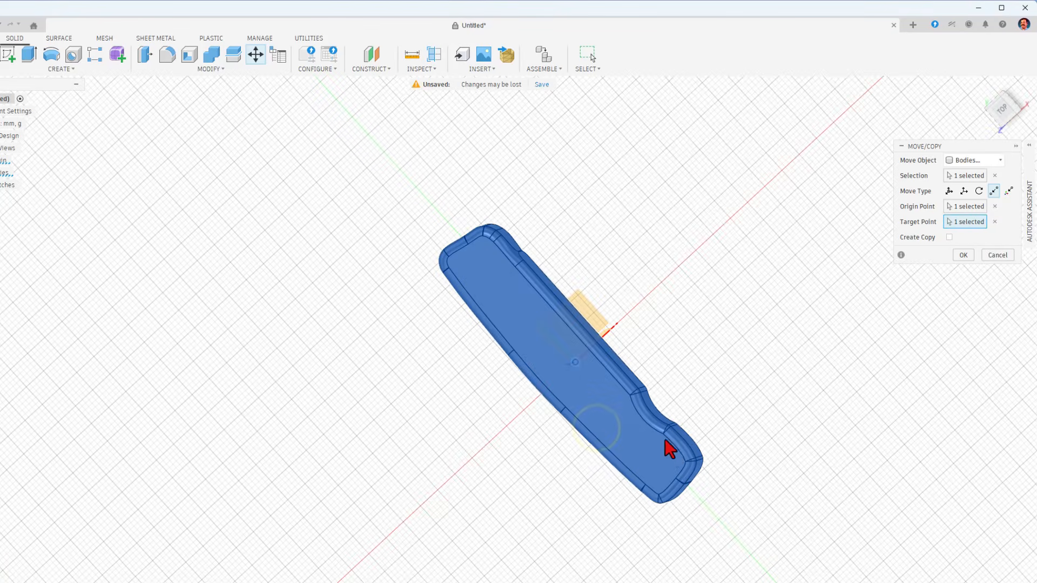
shift+middle_drag(692, 412, 903, 290)
click(962, 254)
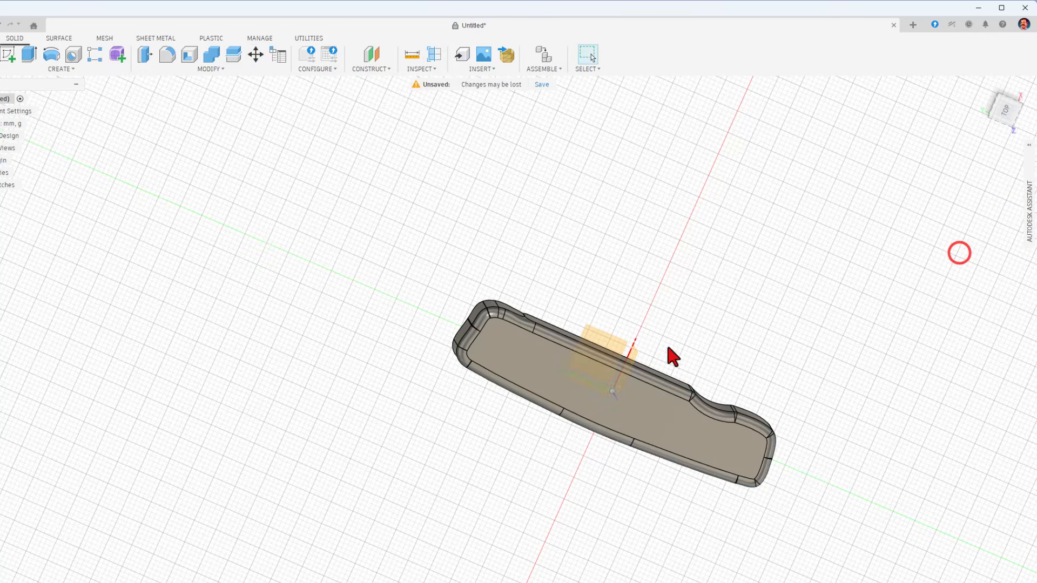
Step: Export the putter body as a binary STL mesh in millimetres, saved to the computer as putter4
shift+middle_drag(384, 390, 124, 551)
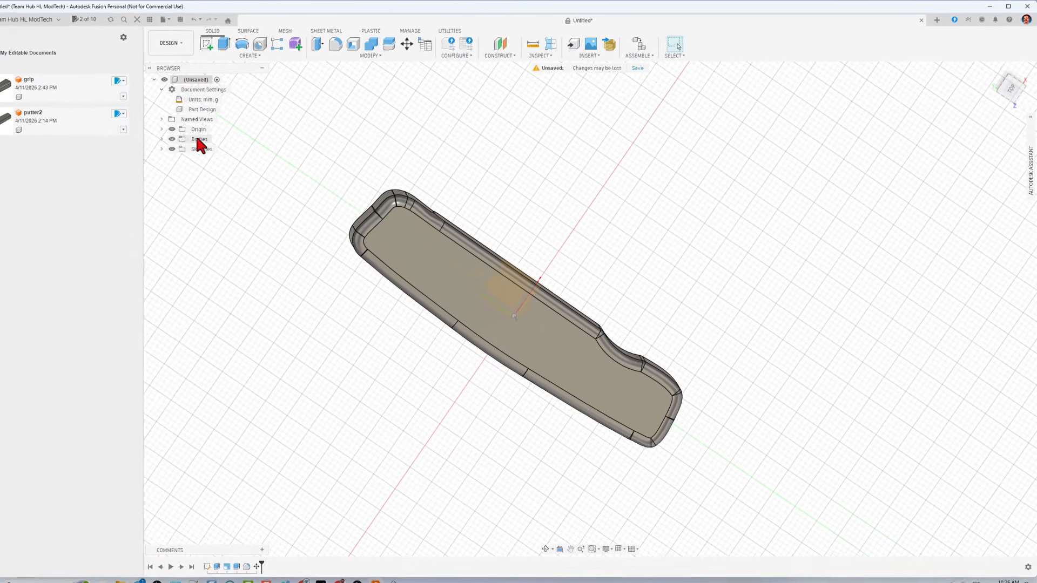
click(212, 136)
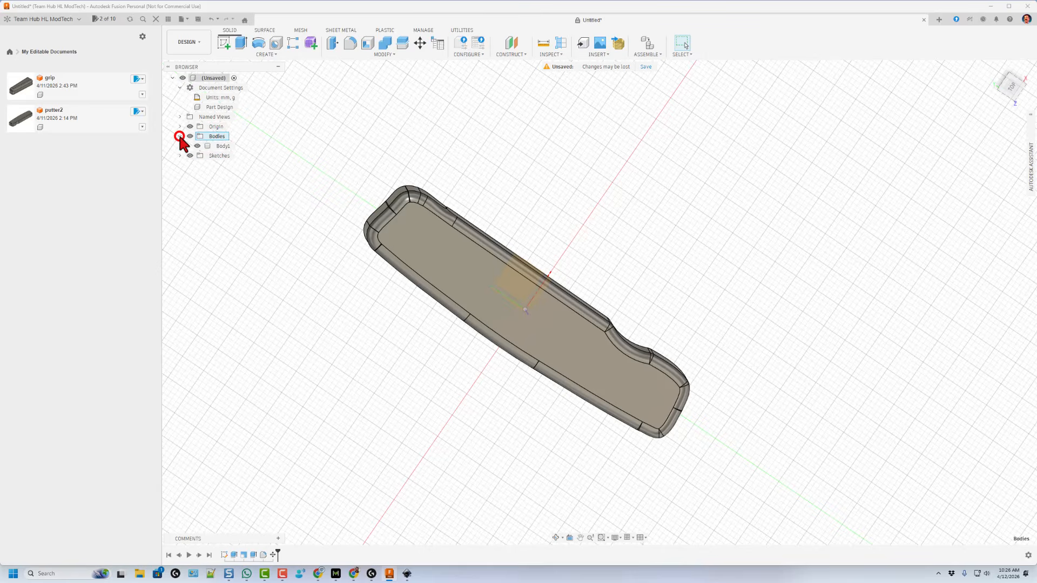
click(180, 136)
right_click(209, 149)
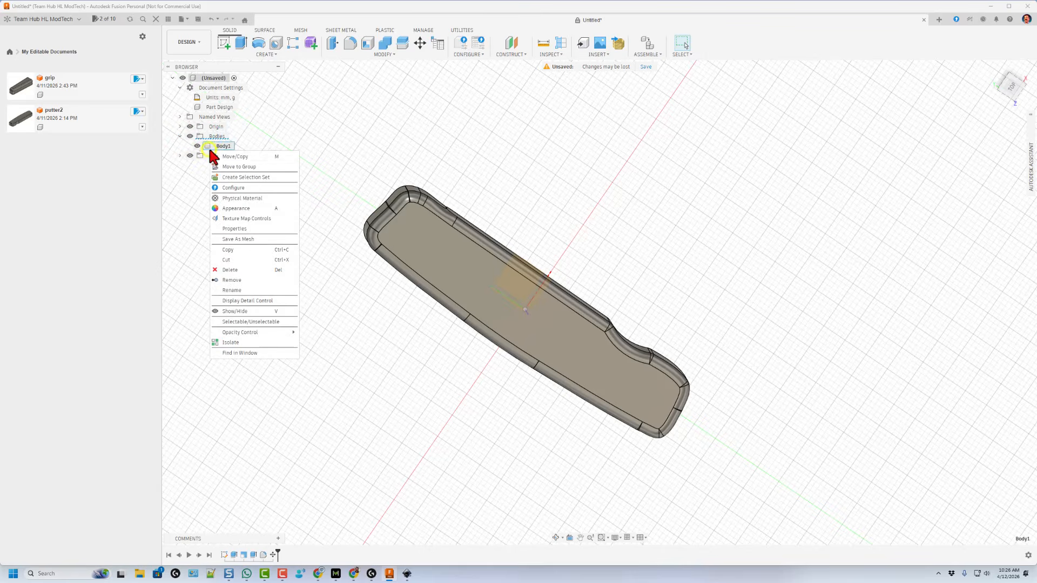
click(247, 243)
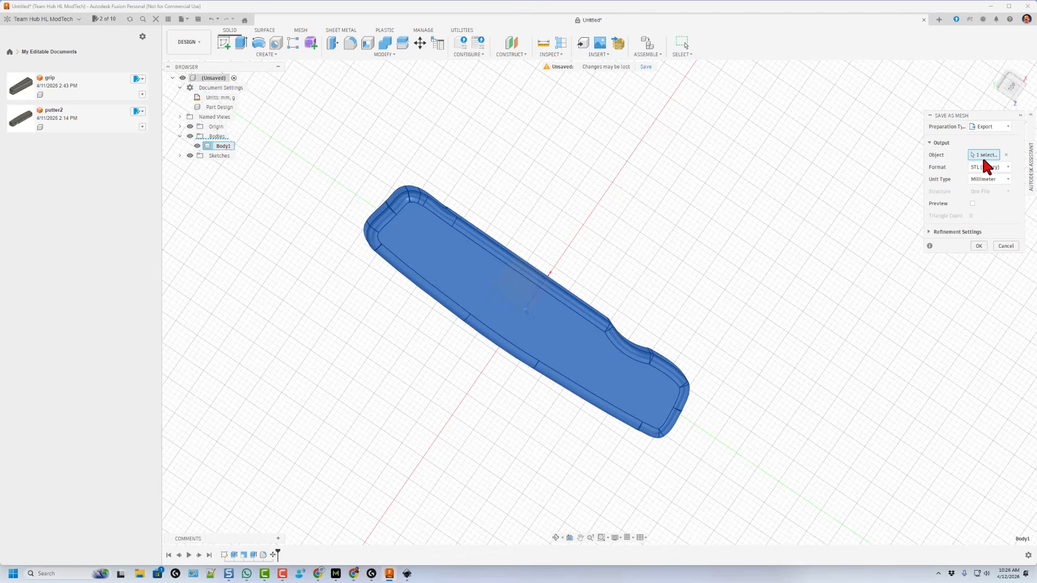
click(979, 246)
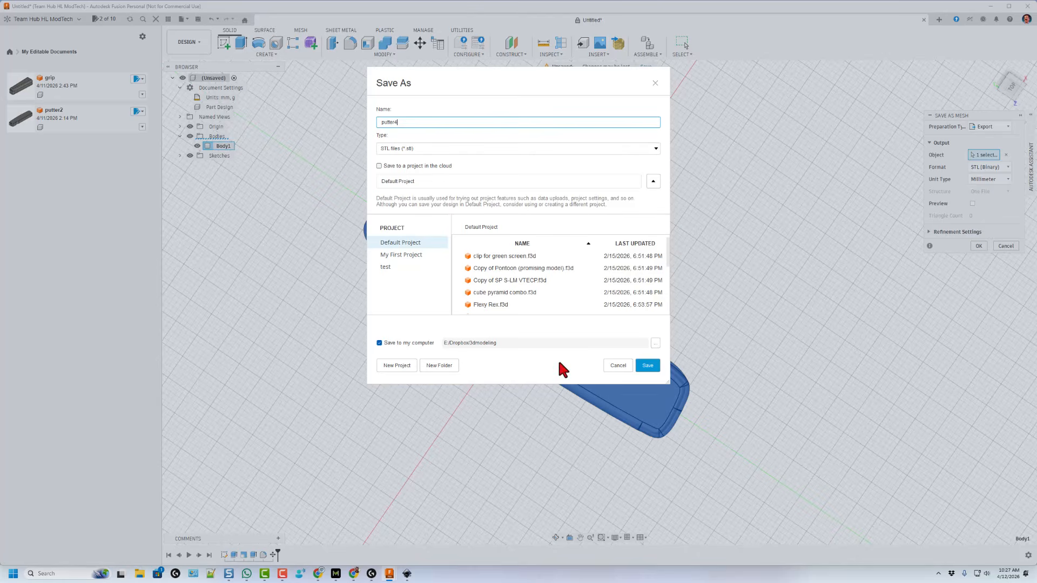
click(647, 366)
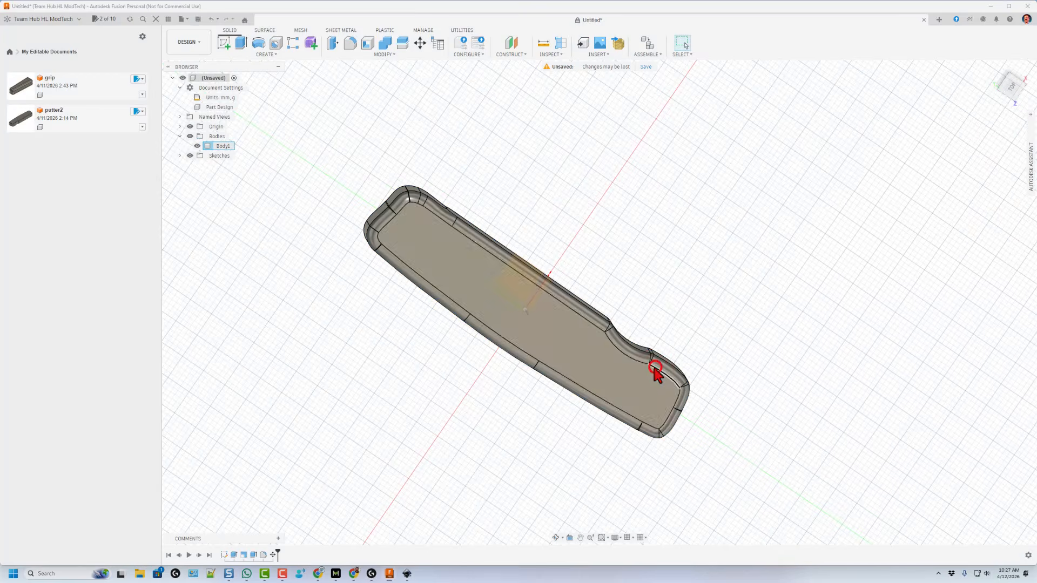
Step: Close the design and save its changes as putter4 in My First Project
click(923, 19)
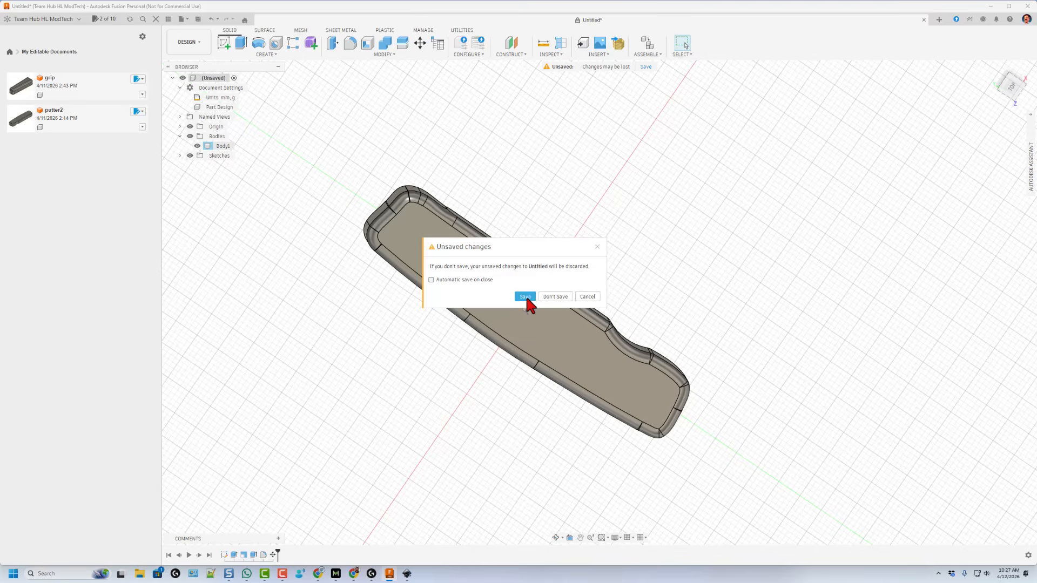
click(526, 297)
click(436, 125)
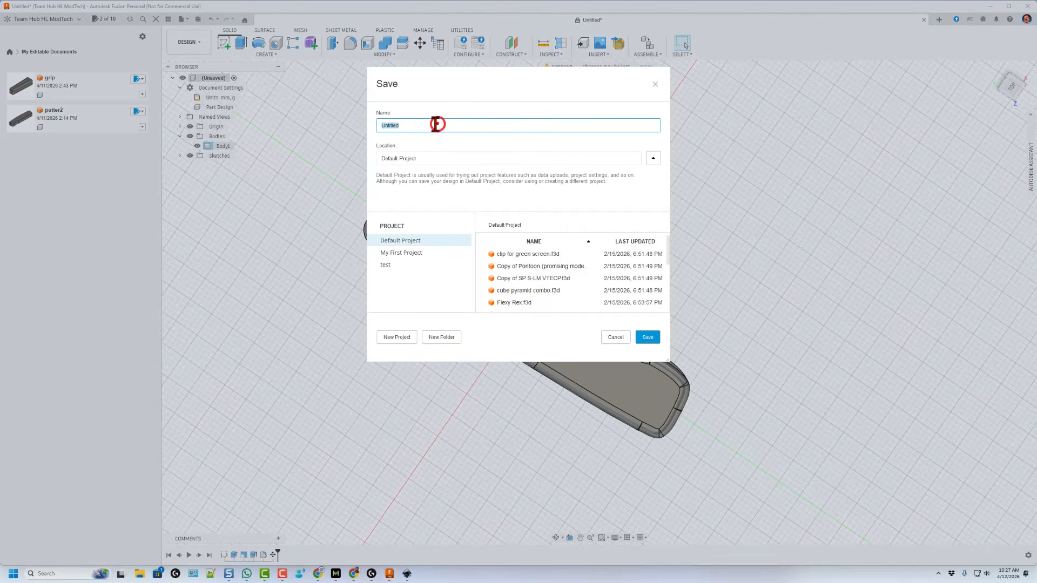
text(putter4)
click(402, 251)
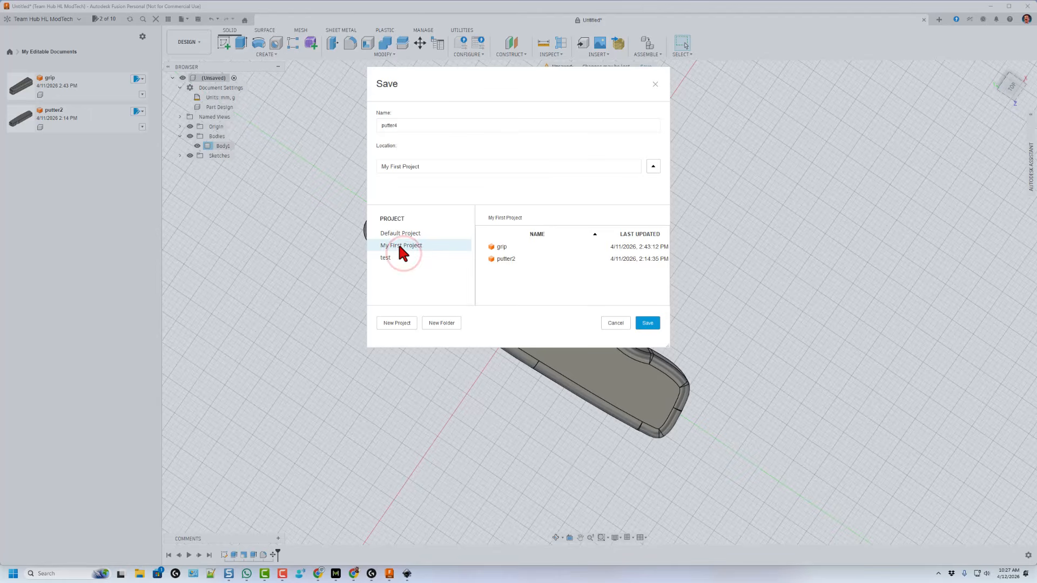
click(647, 322)
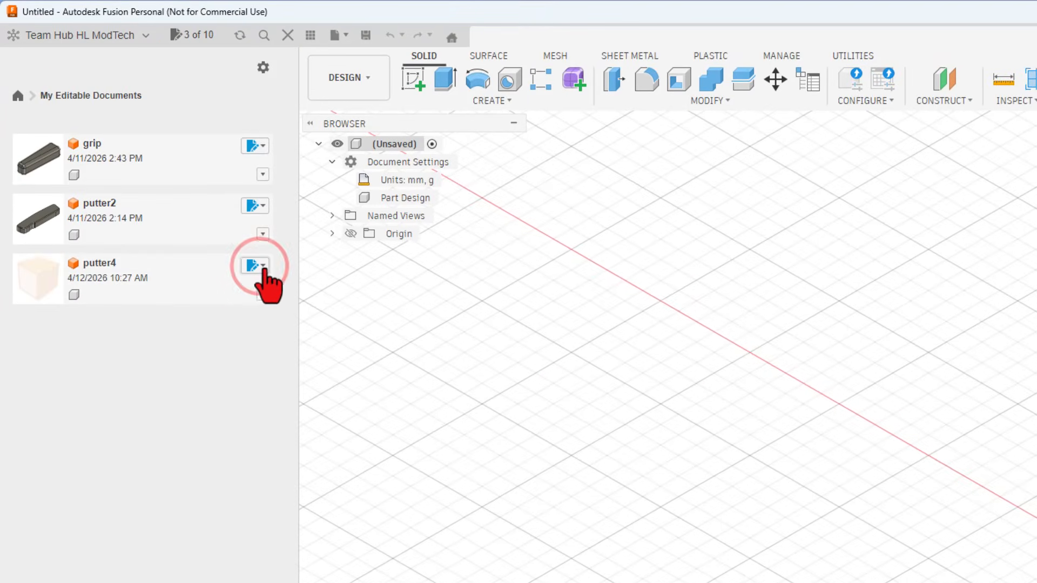
Step: Make the saved putter4 document read-only
click(263, 266)
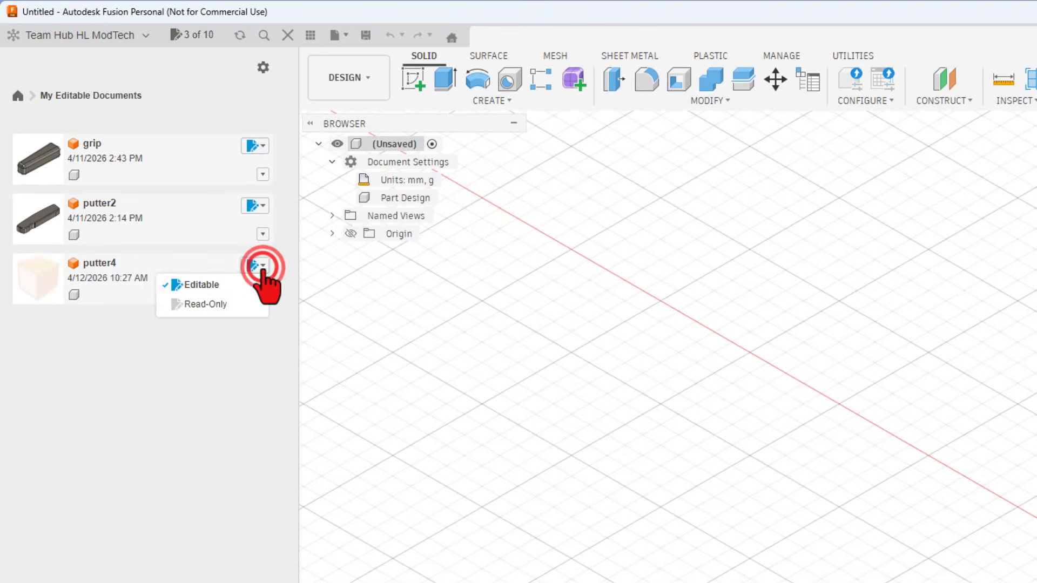
click(212, 303)
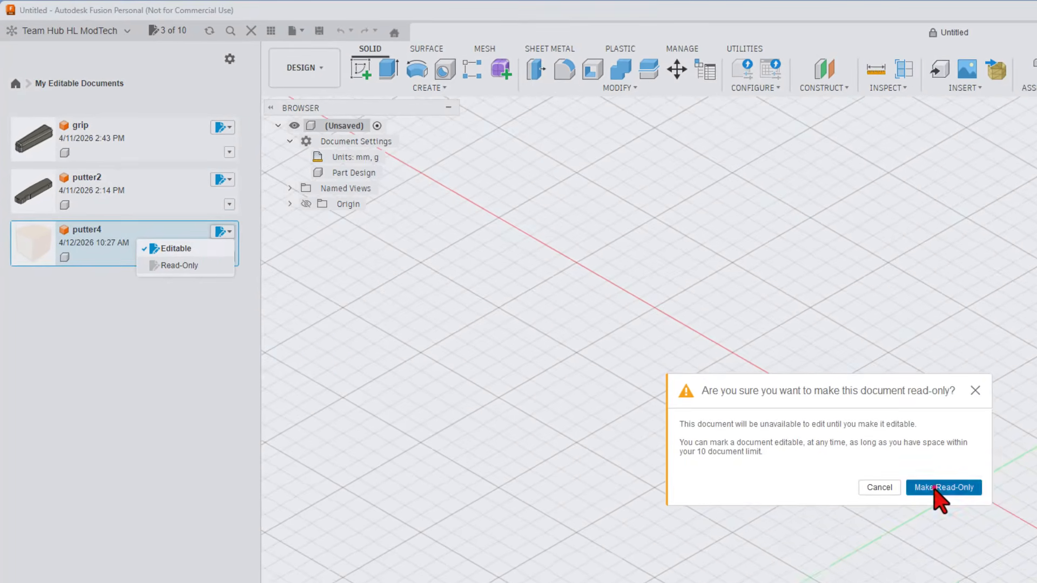
click(1034, 555)
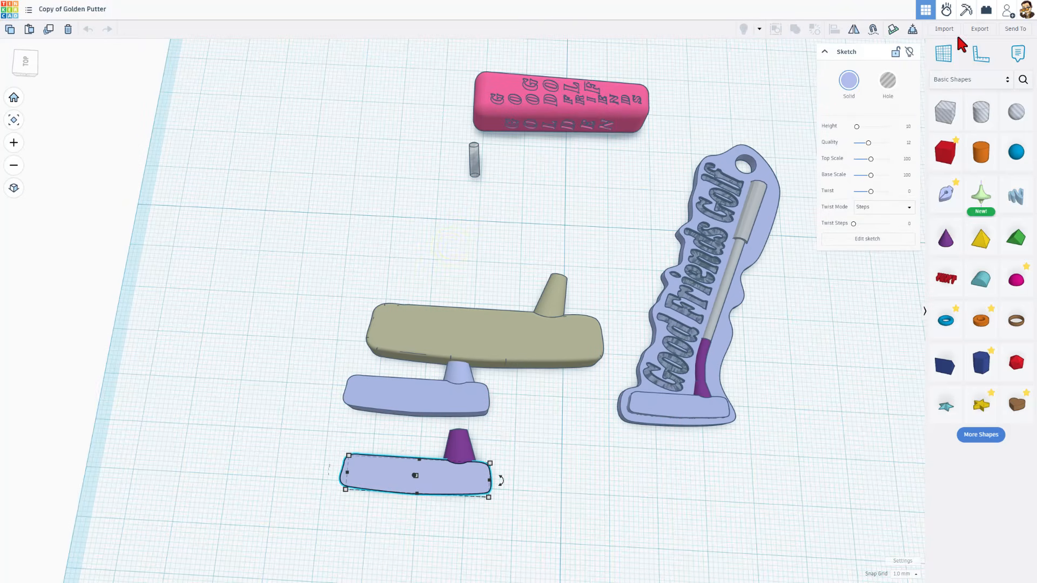
Step: Import putter4.stl from the 3dmodeling folder into the Tinkercad design in millimetres at 100% scale
click(945, 32)
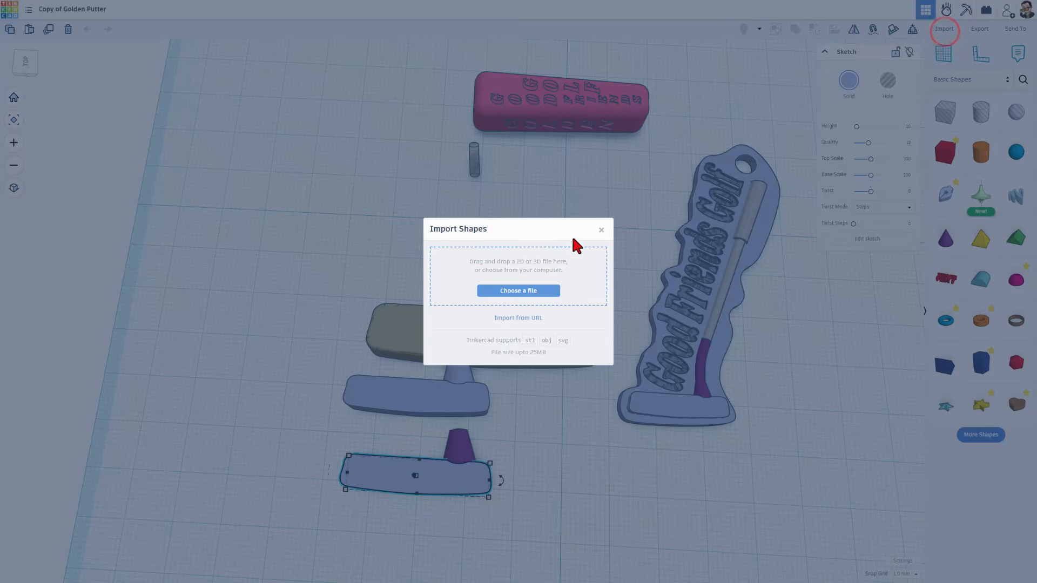
click(524, 291)
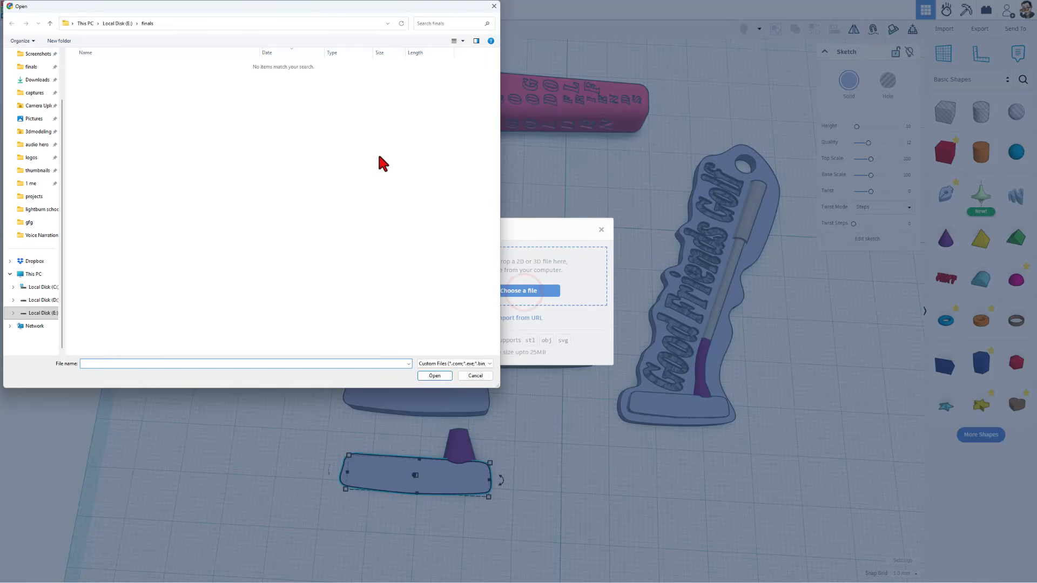
click(37, 132)
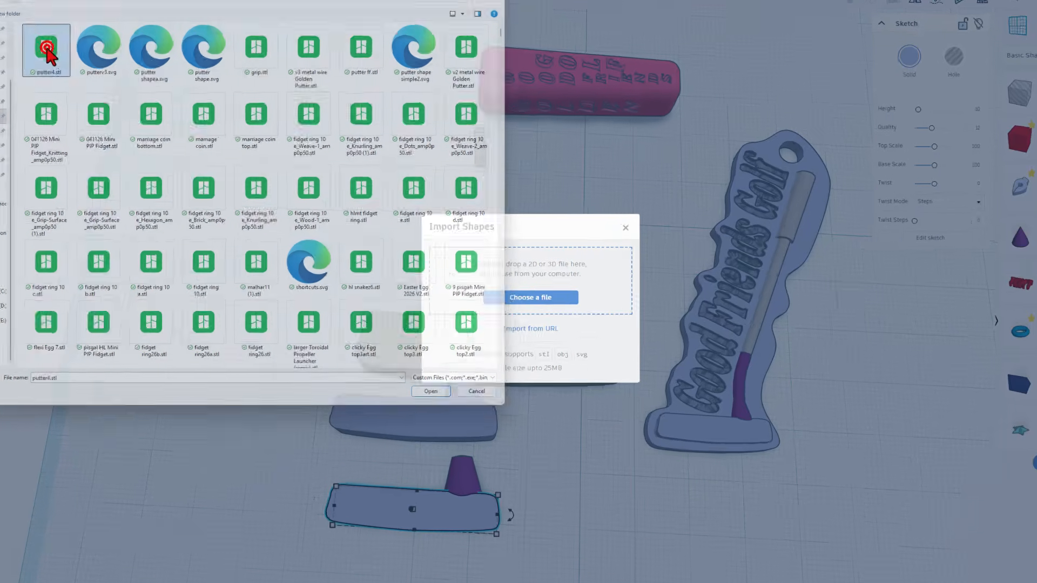
double_click(94, 70)
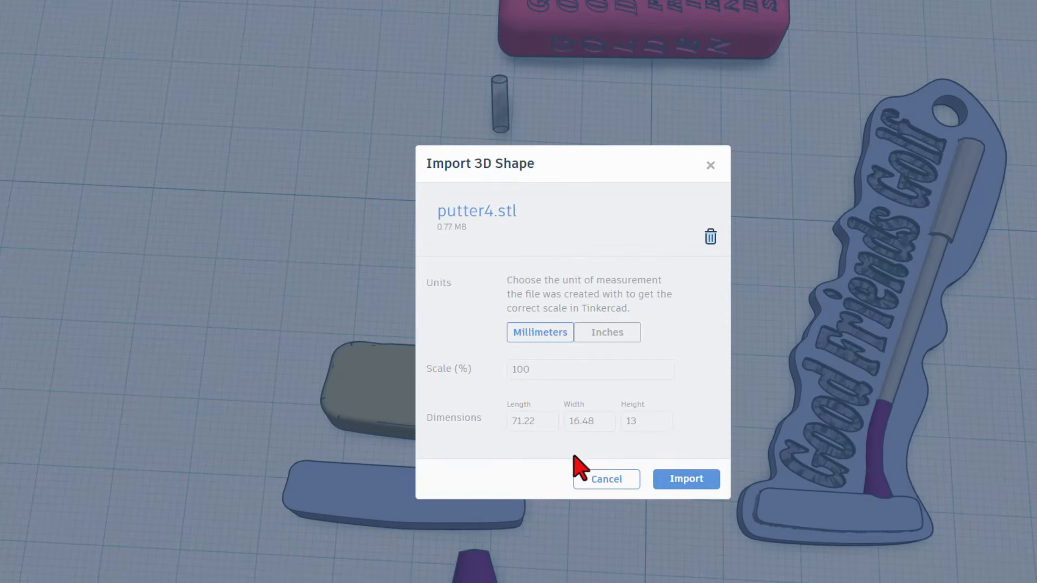
click(686, 478)
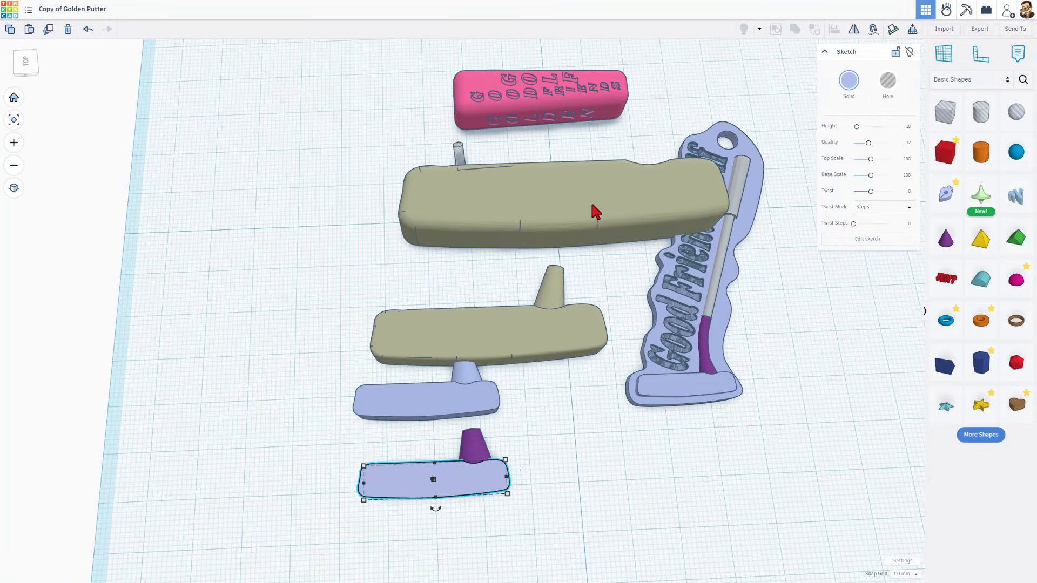
Step: Select the imported putter body and examine its shape from several sides beside the existing putter heads
click(592, 205)
right_drag(444, 224, 310, 142)
right_drag(360, 309, 360, 217)
right_drag(513, 275, 353, 352)
right_drag(412, 334, 484, 365)
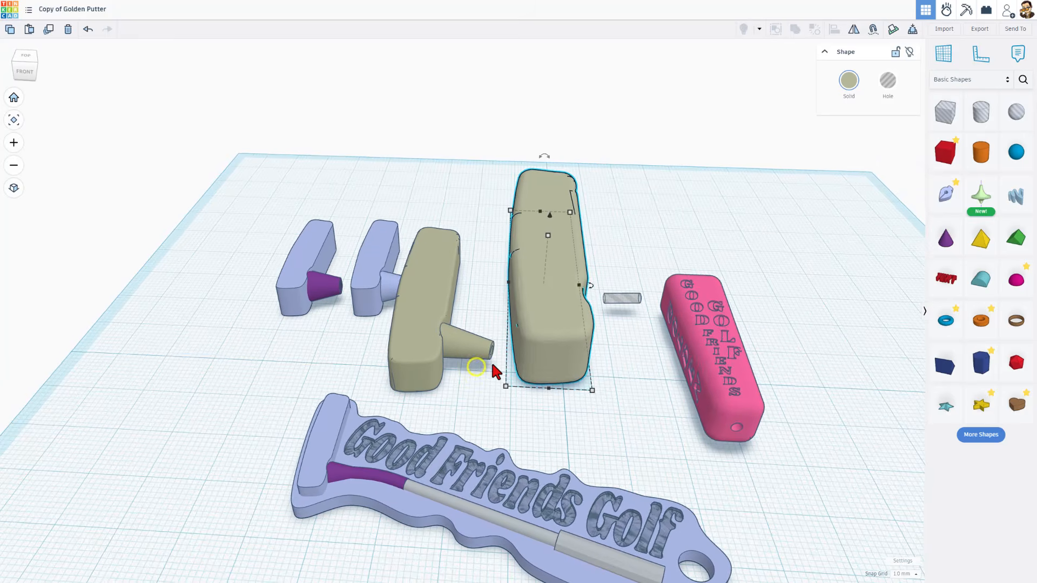